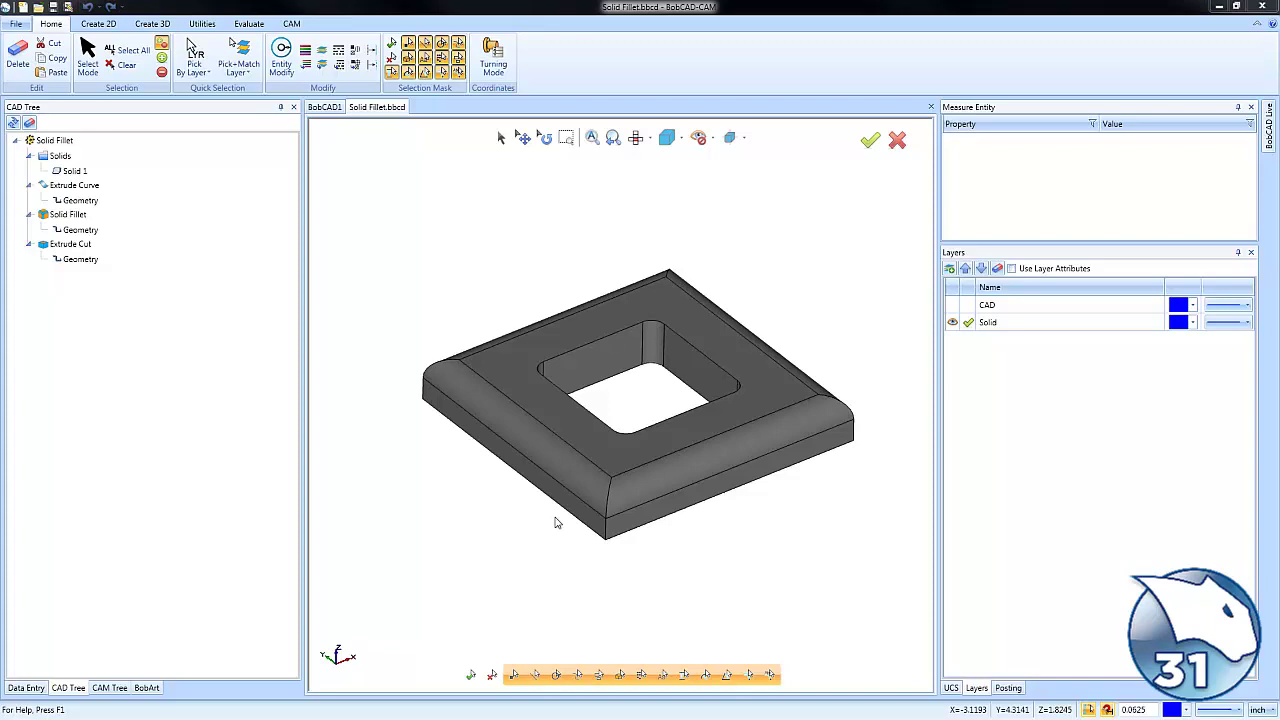
Orbit the finished Solid Fillet plate to inspect its other sides
mouse_move(602, 533)
middle_down()
mouse_move(706, 523)
mouse_move(660, 523)
mouse_move(703, 487)
mouse_move(557, 523)
mouse_move(616, 543)
middle_up()
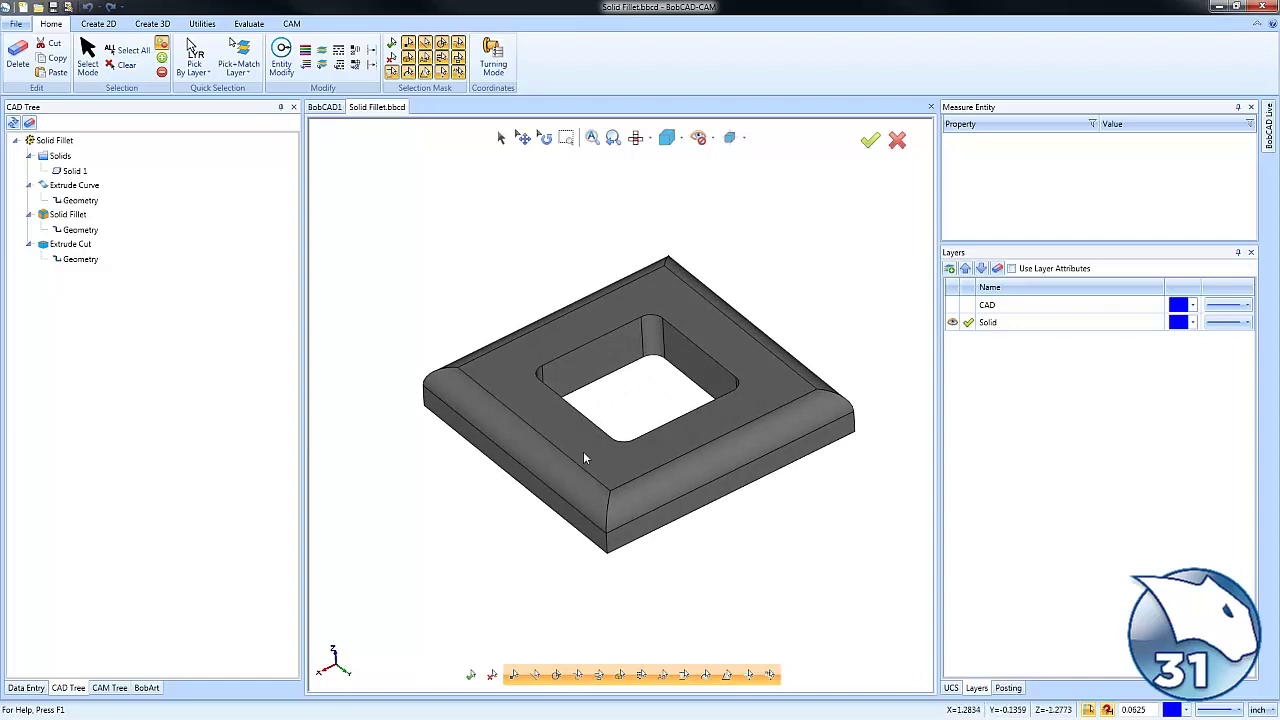
In the BobCAD1 drawing, draw a 6 by 6 rectangle
click(324, 107)
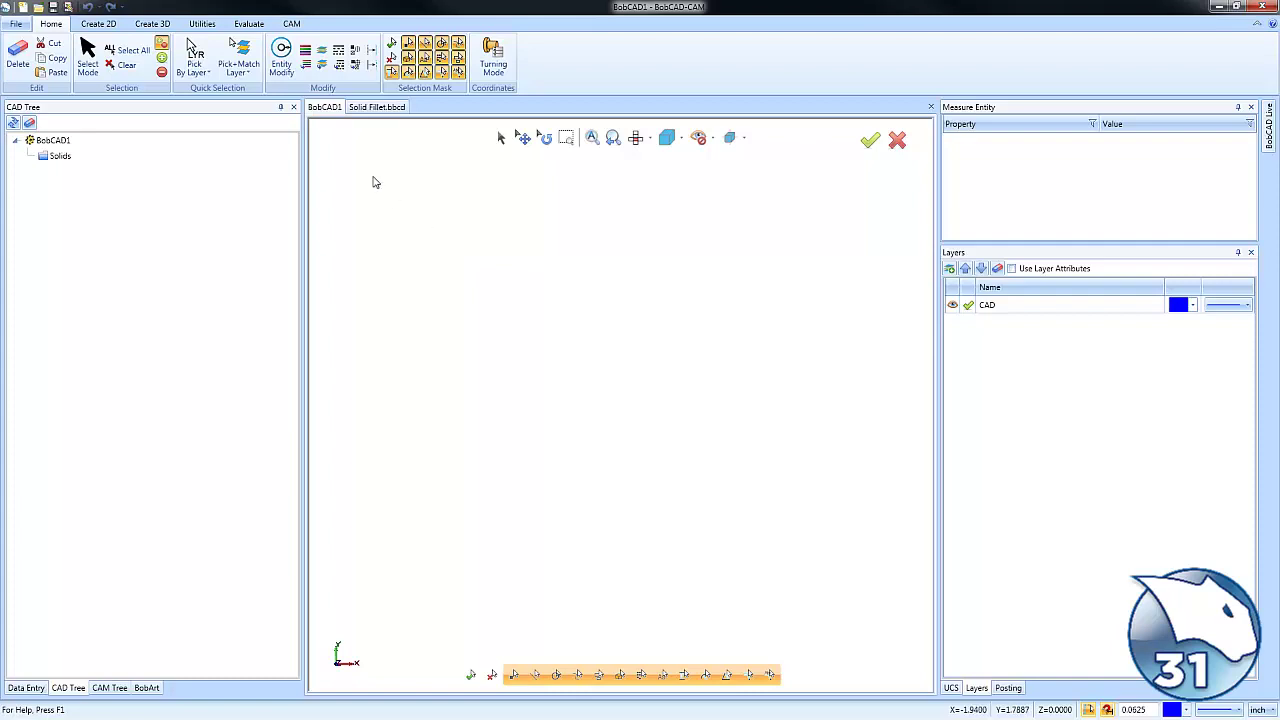
click(112, 25)
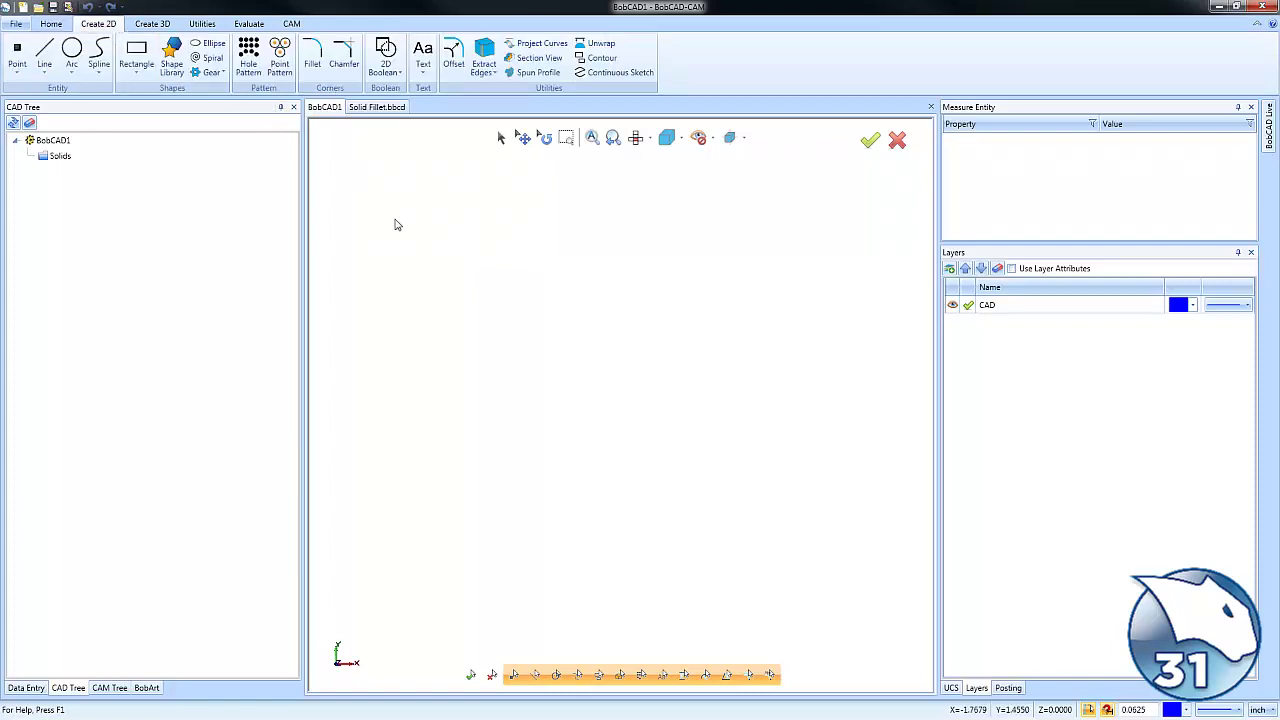
click(136, 55)
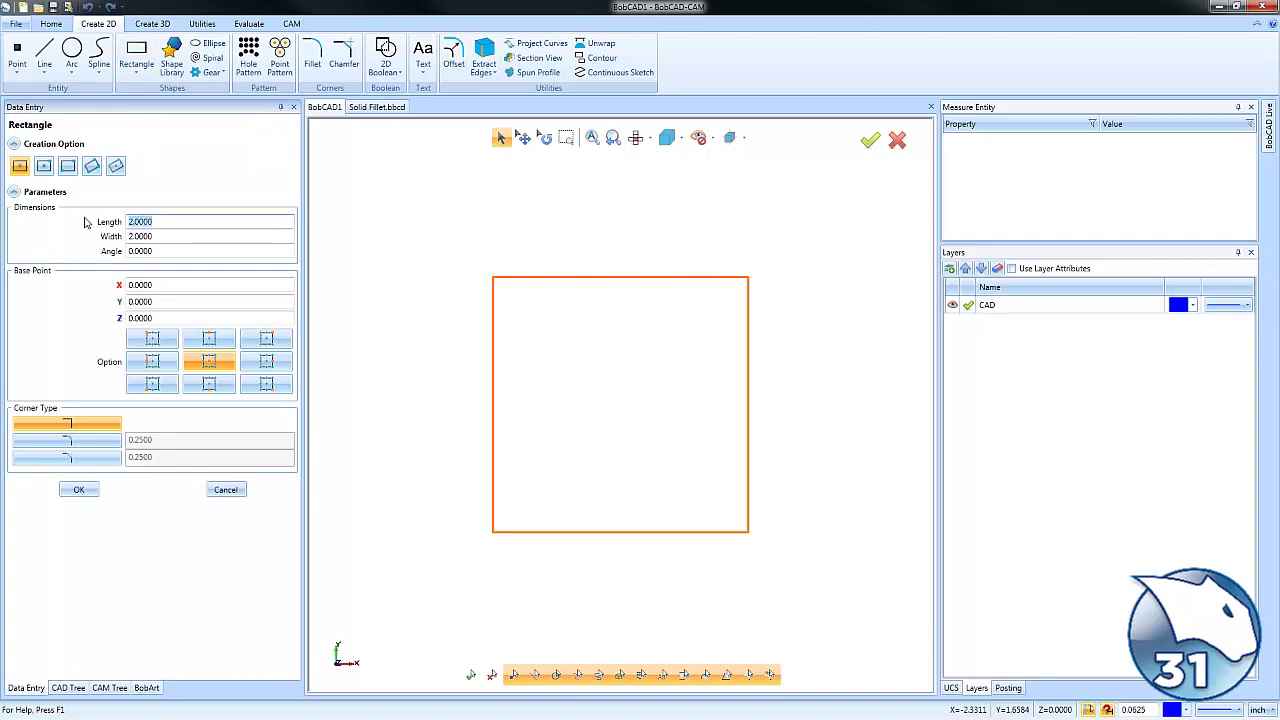
text(6)
key(Tab)
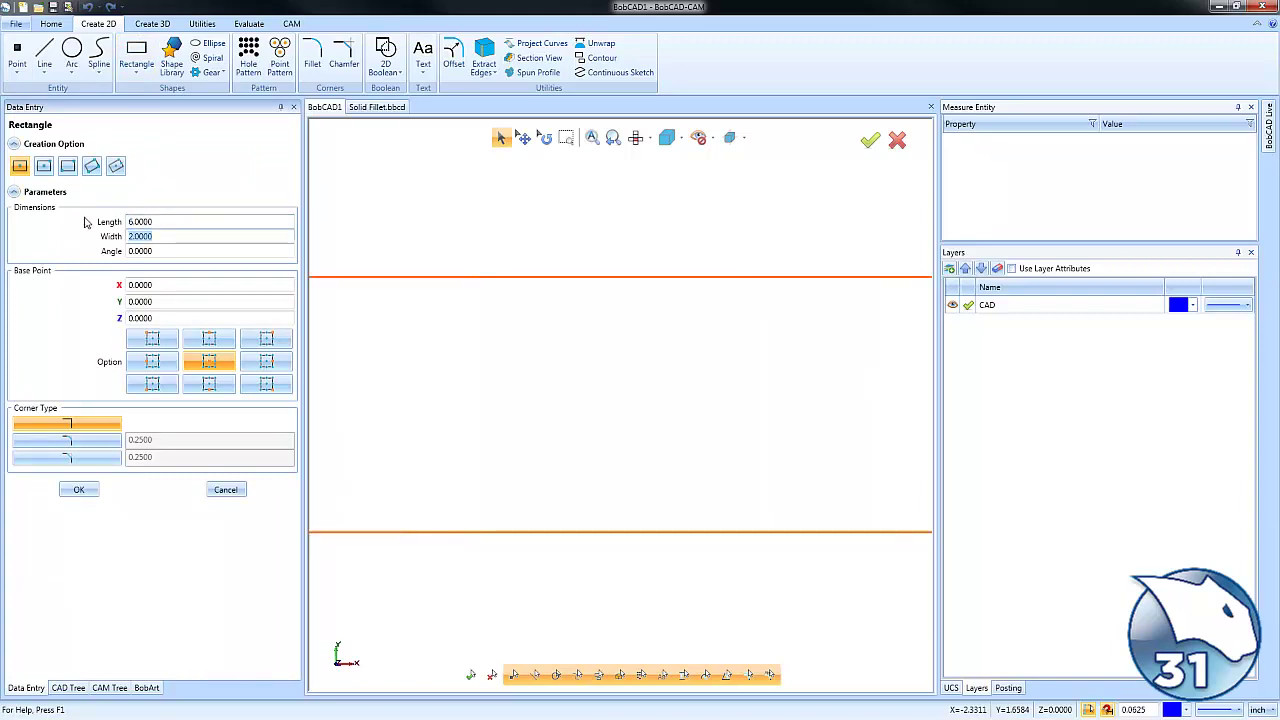
text(6)
key(Tab)
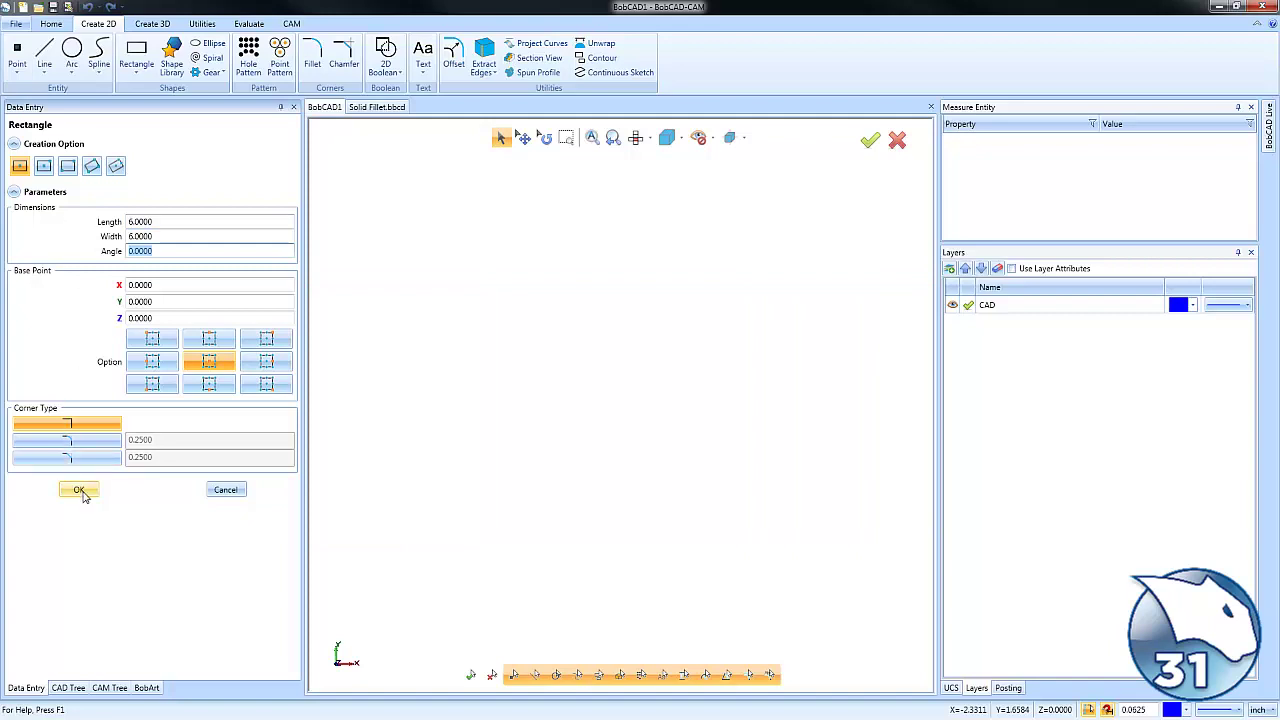
click(79, 489)
Draw a centred 3 by 3 rectangle with 0.3 radius fillet corners
click(160, 222)
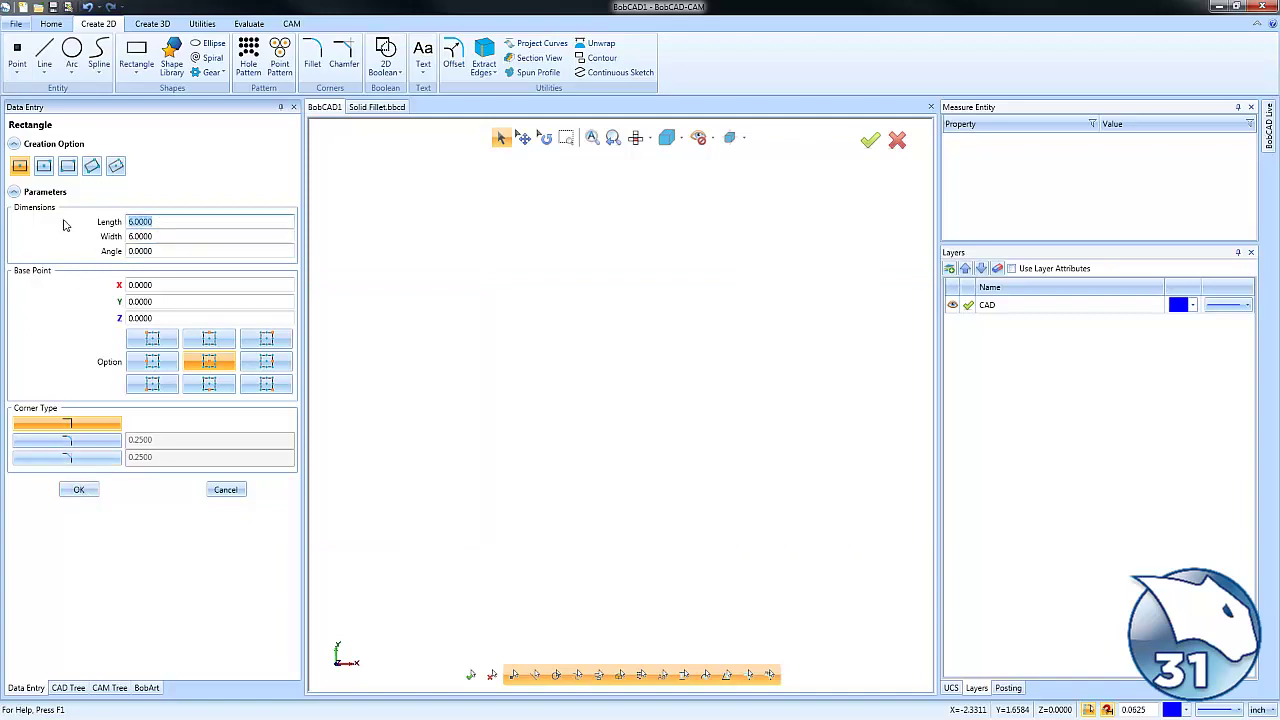
text(3)
key(Tab)
text(3)
key(Tab)
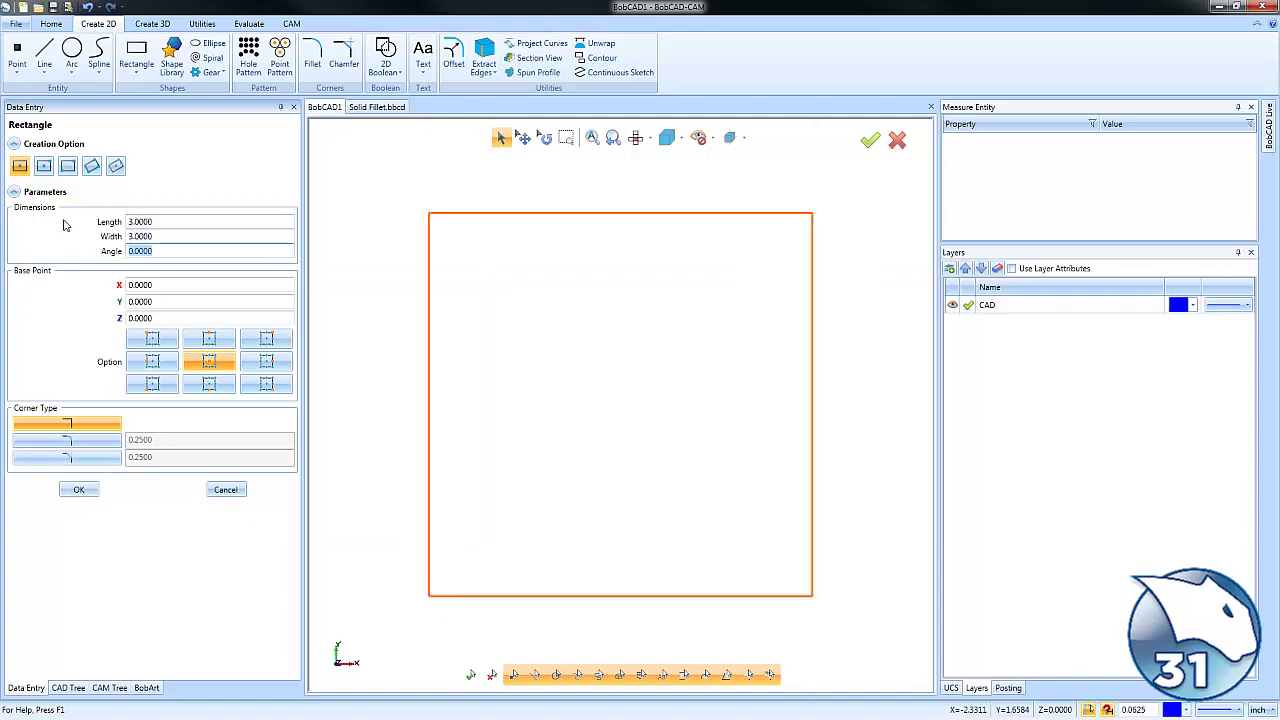
click(87, 441)
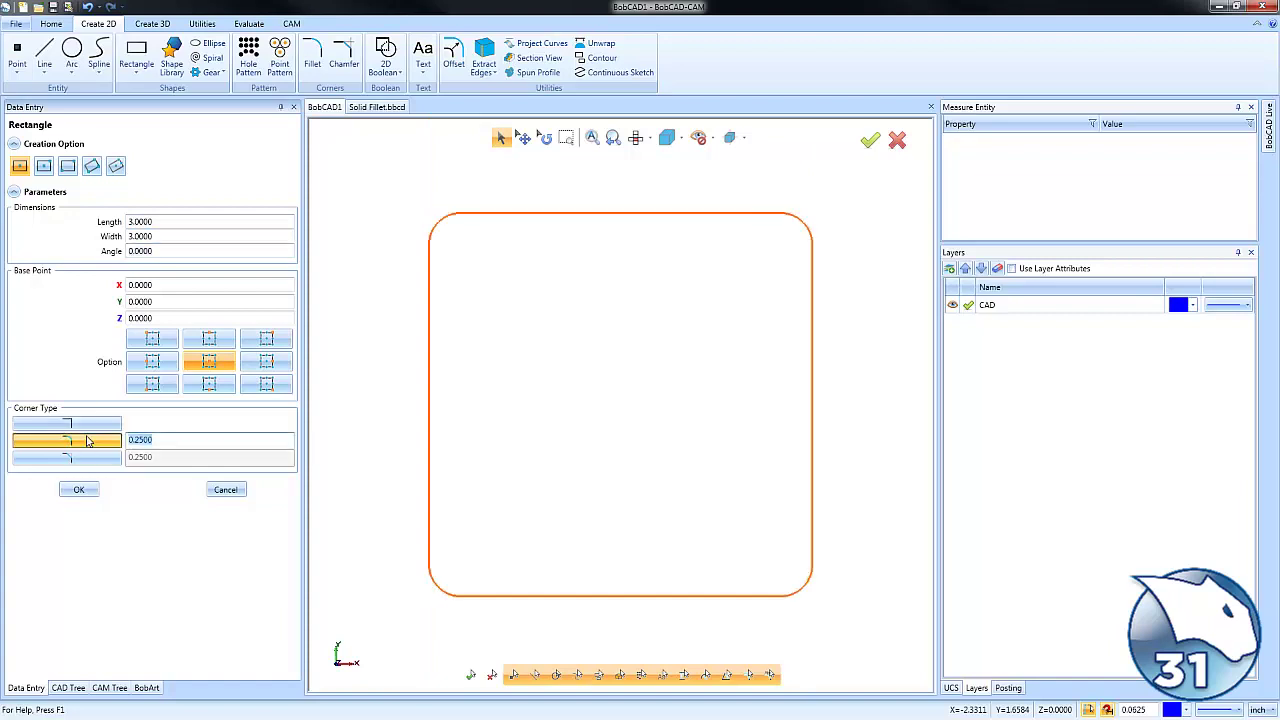
text(0.3)
key(Tab)
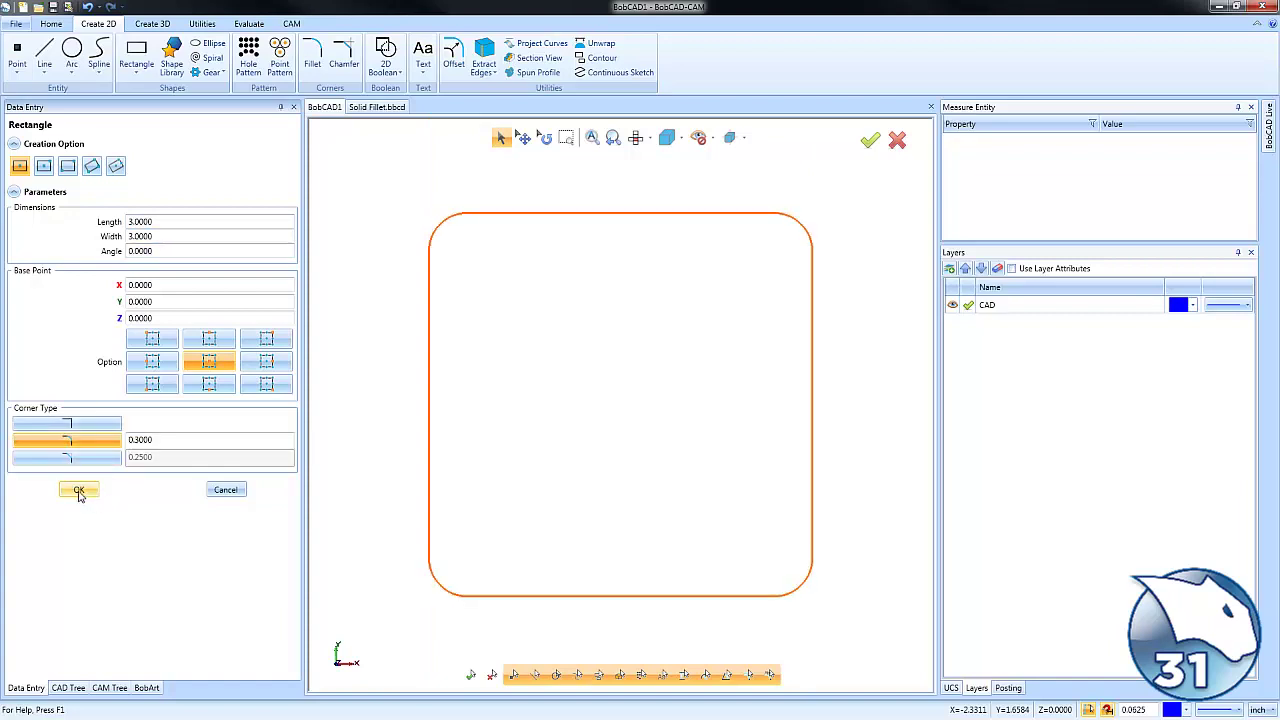
click(79, 491)
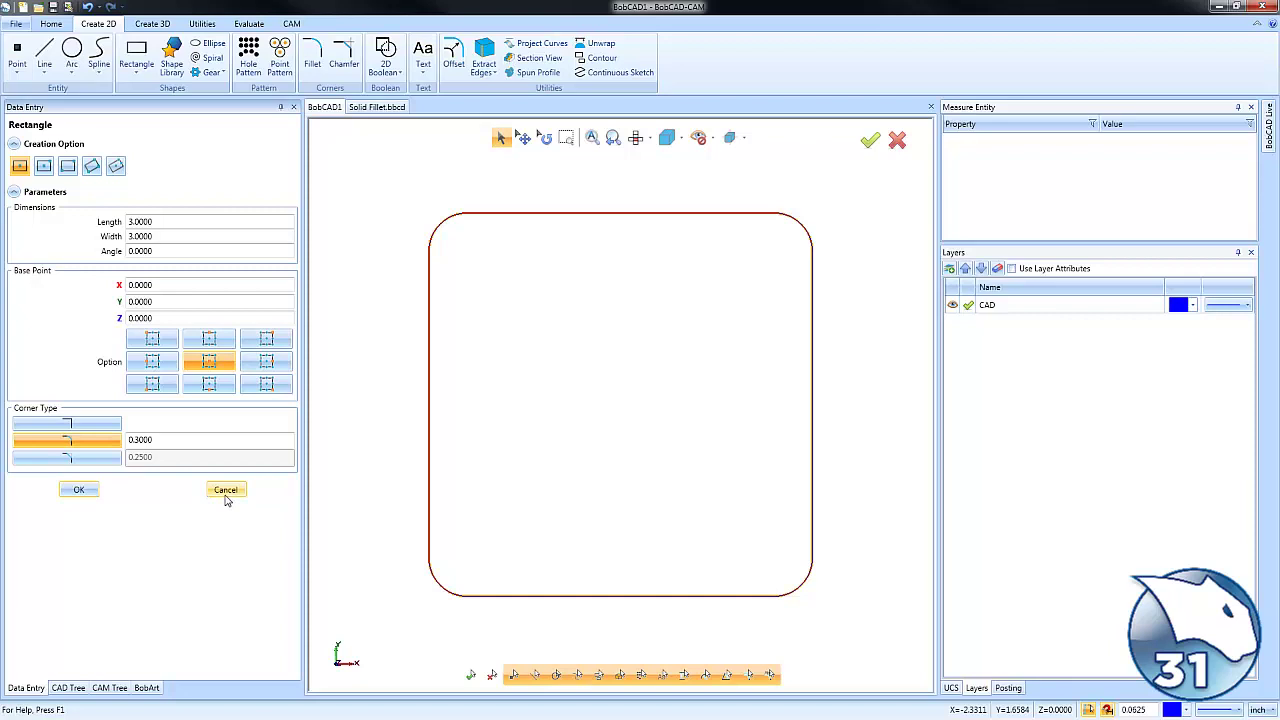
Close the Rectangle tool and zoom to fit both squares, then zoom out slightly
click(226, 496)
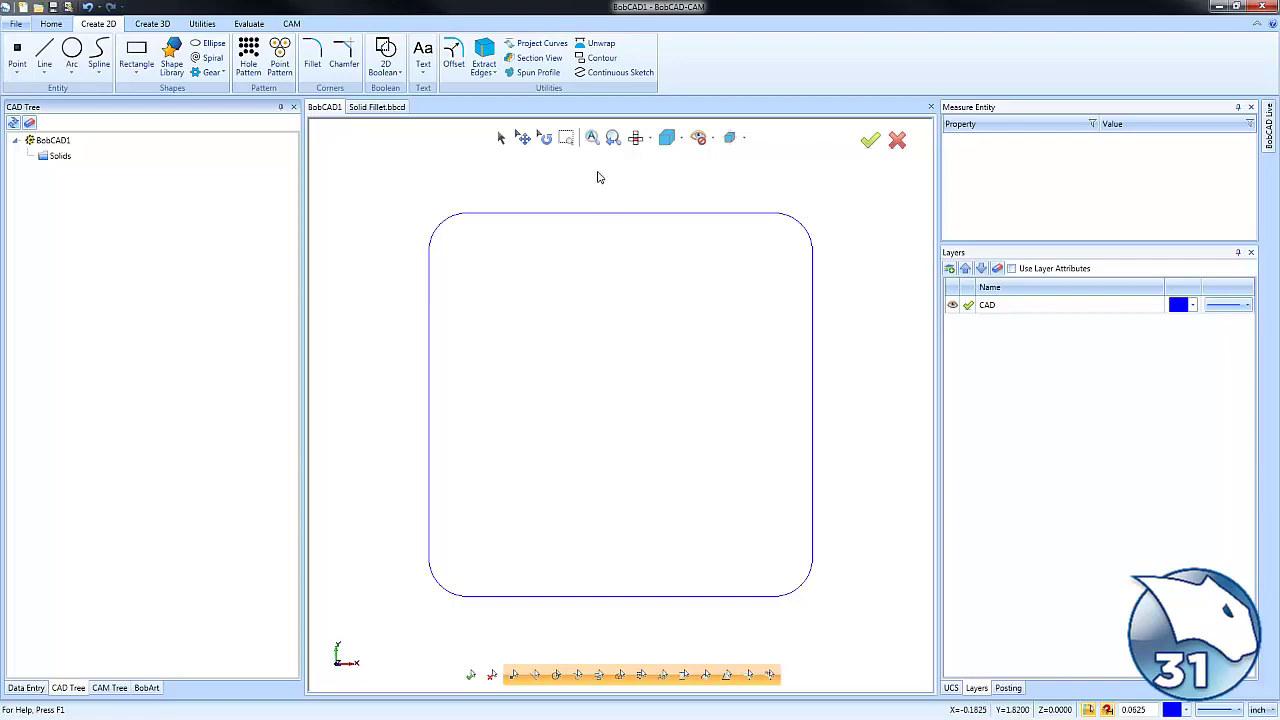
click(593, 142)
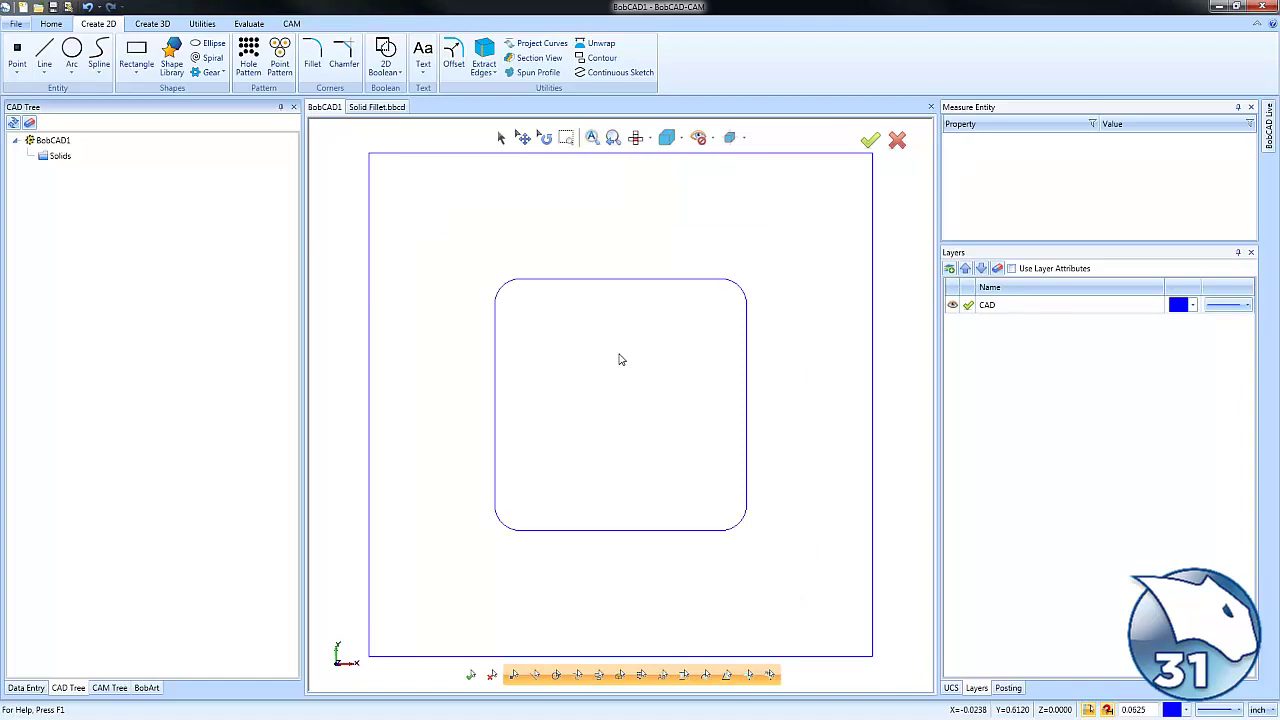
scroll(620, 360, down, 1)
scroll(620, 361, down, 1)
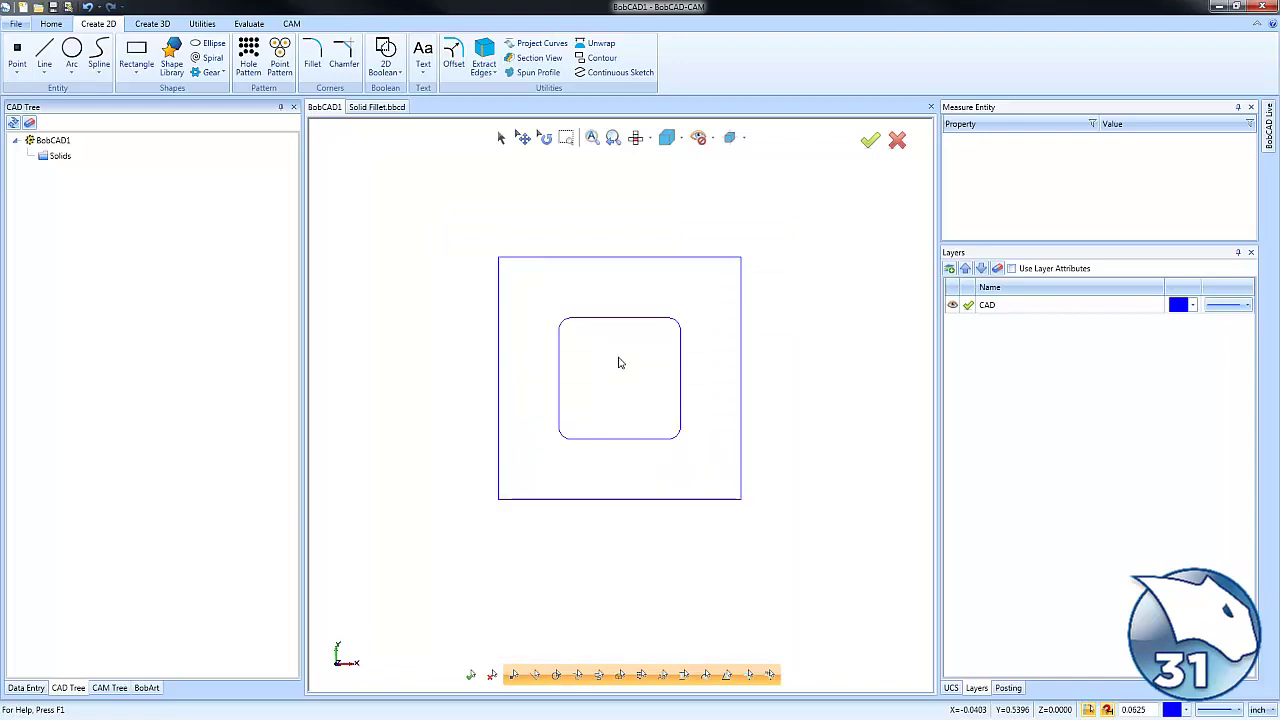
Create a new layer named 'Solid' in the Layers panel
right_click(972, 340)
click(1017, 354)
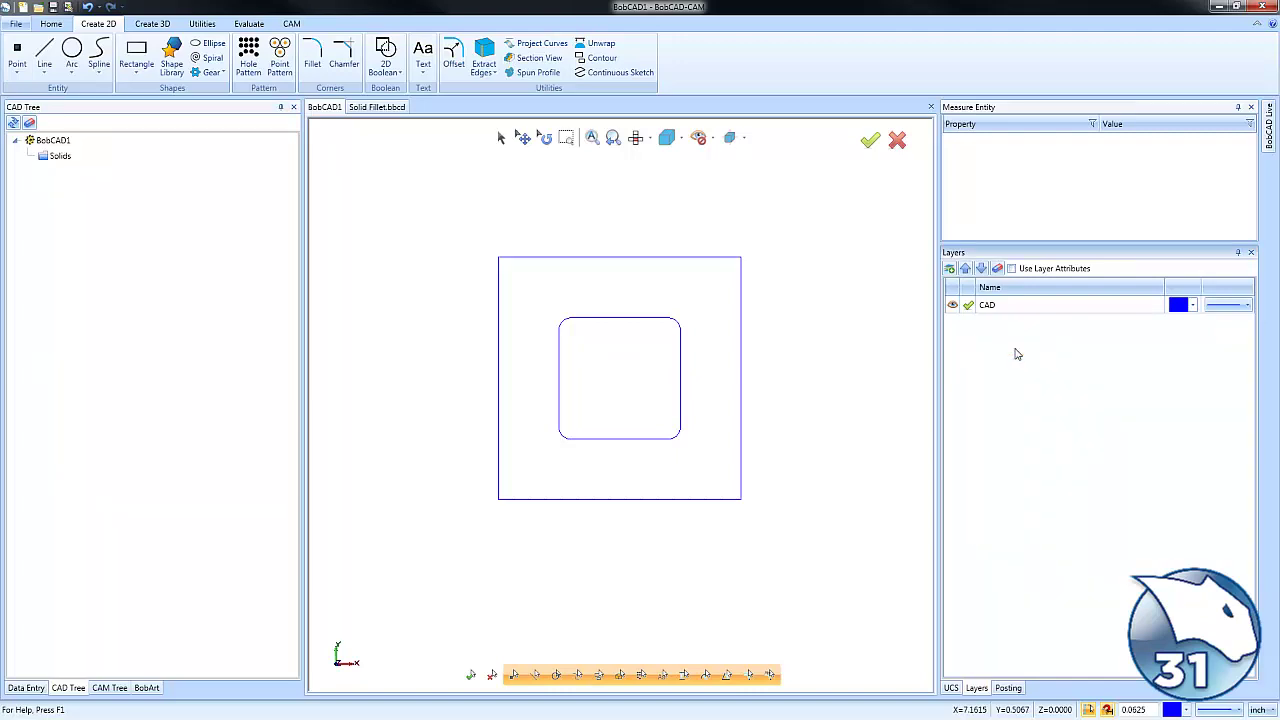
text(Solid)
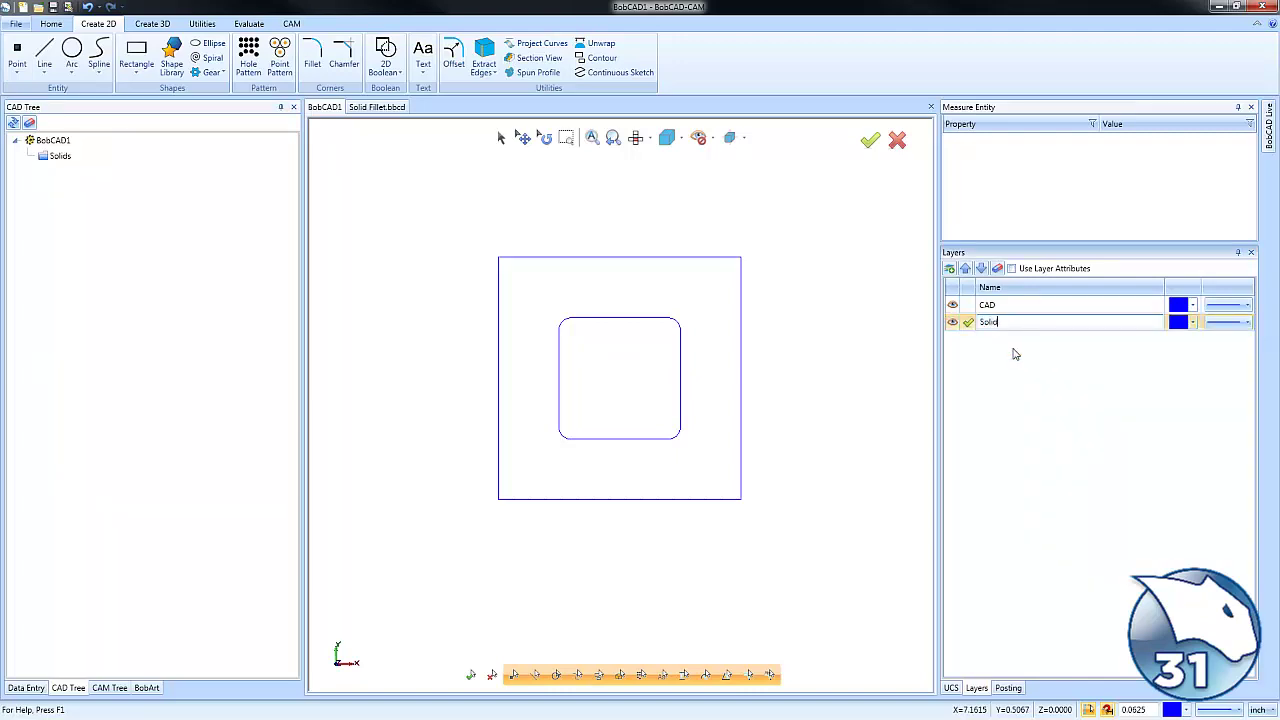
key(Return)
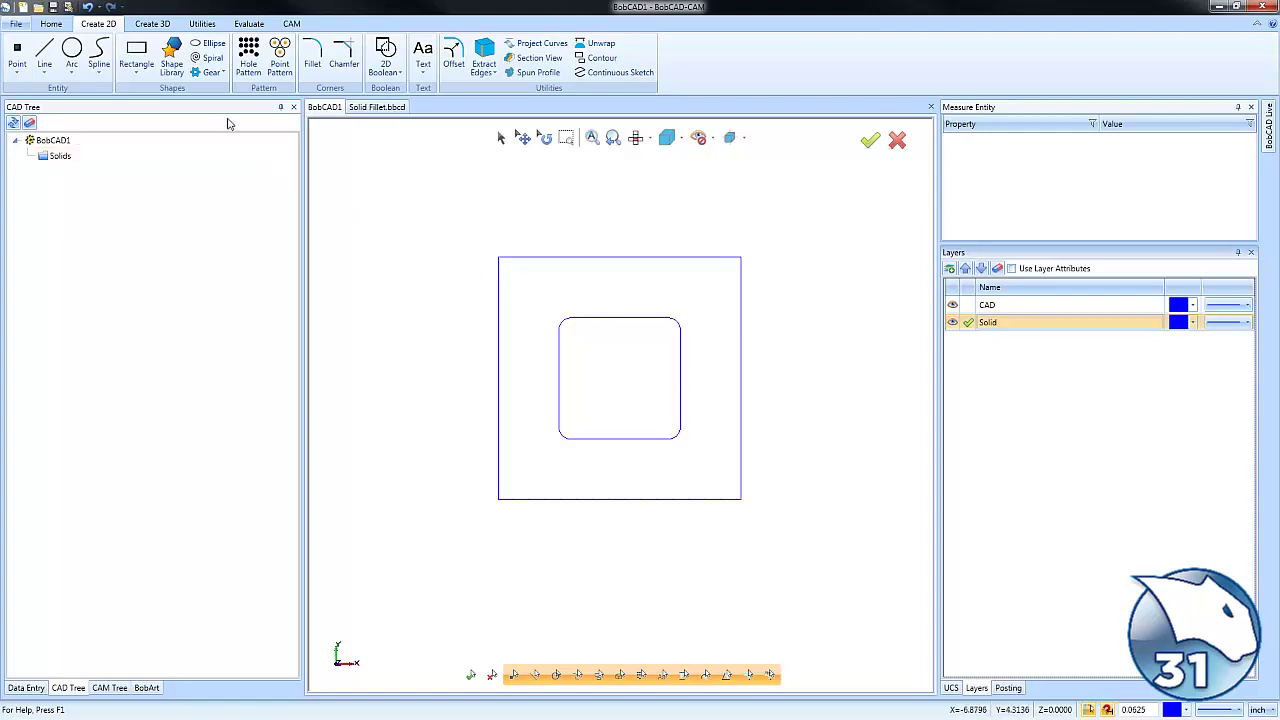
Extrude the outer 6×6 square a distance of -1 into a solid plate
click(151, 30)
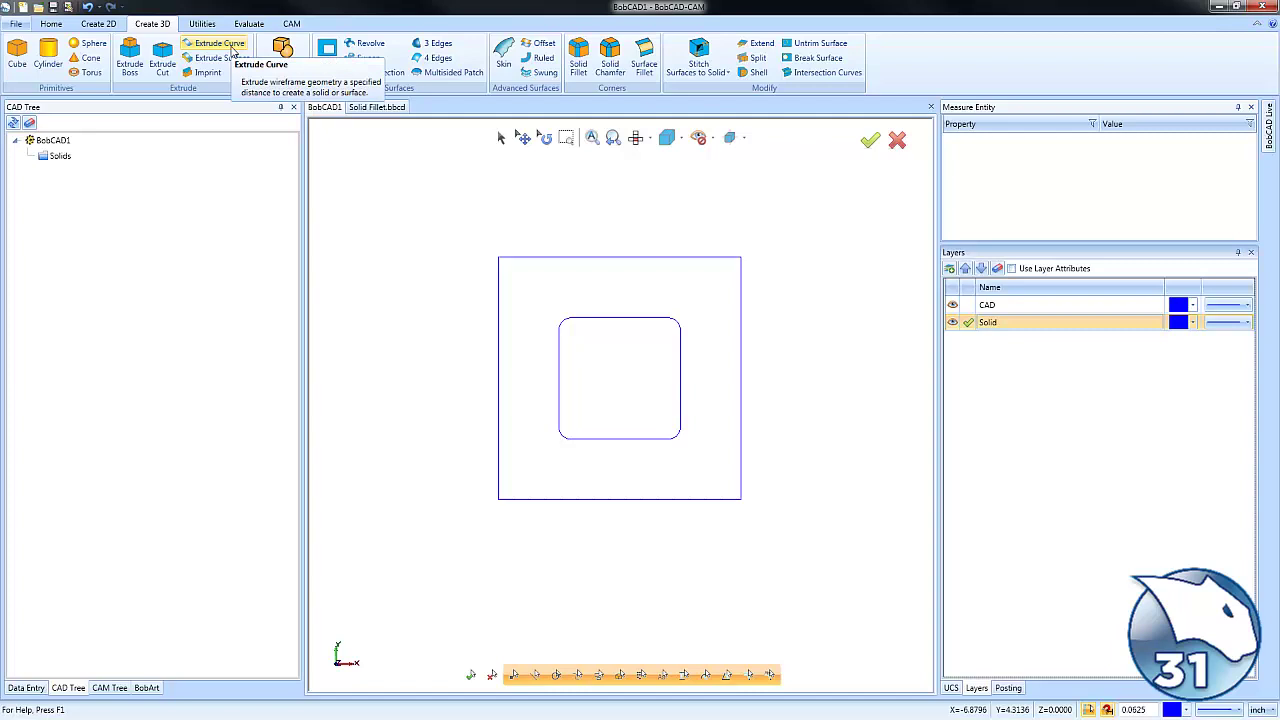
click(232, 50)
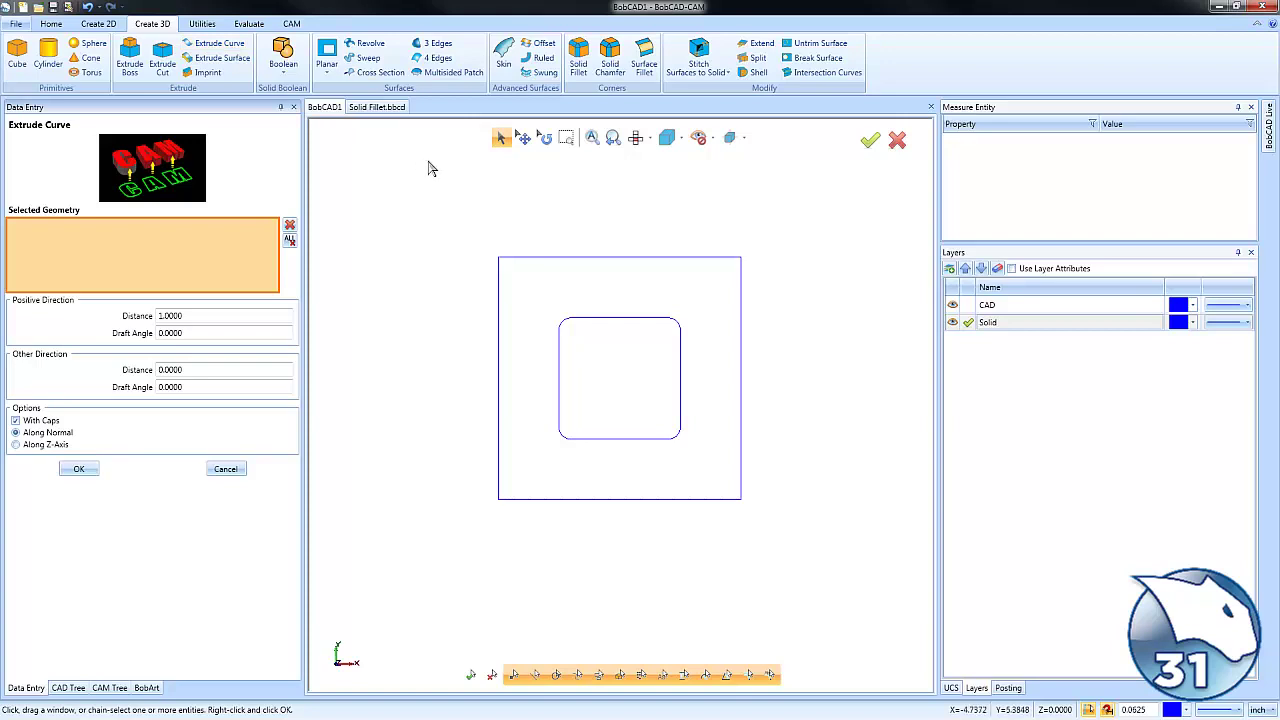
click(596, 258)
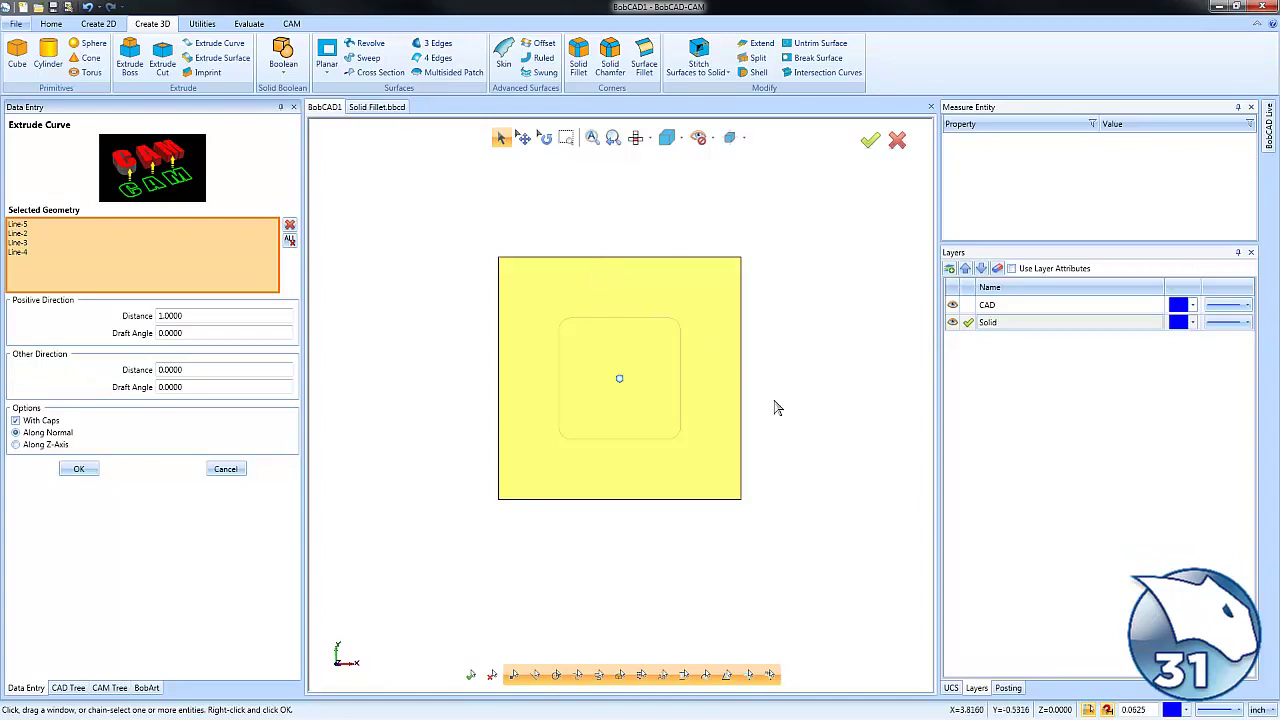
middle_drag(775, 404, 820, 285)
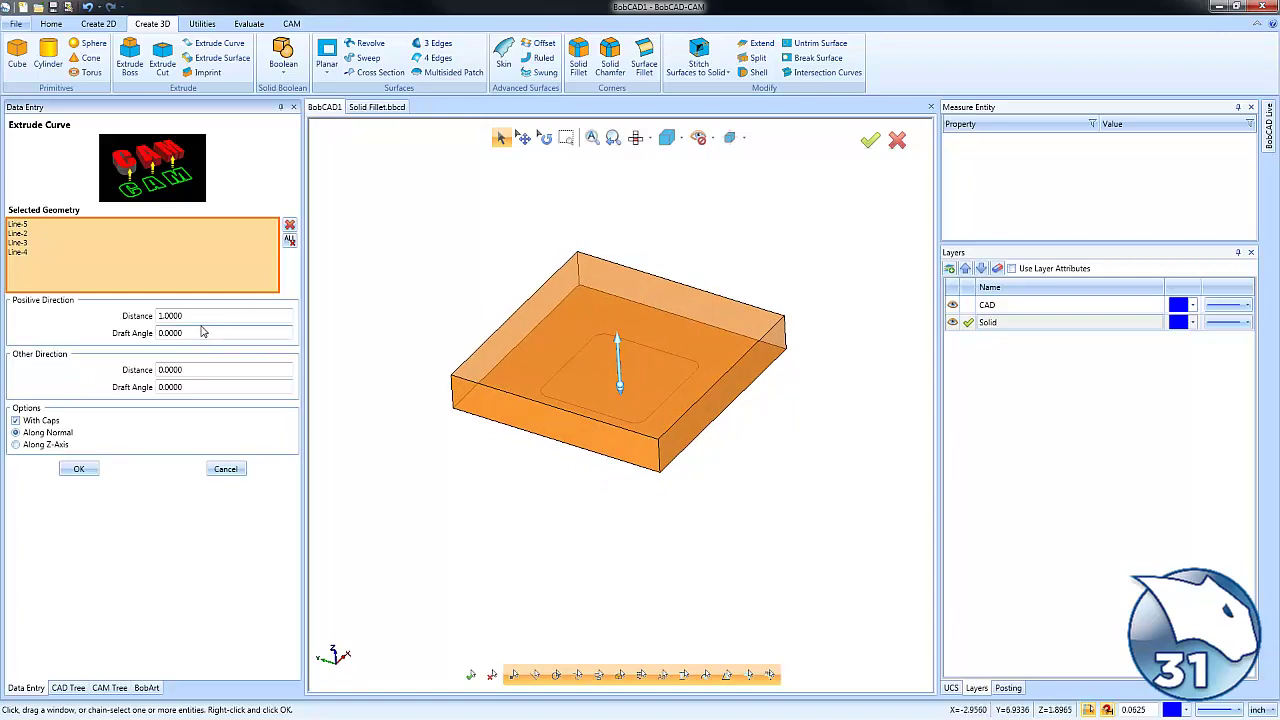
drag(200, 316, 118, 325)
text(-1)
key(Tab)
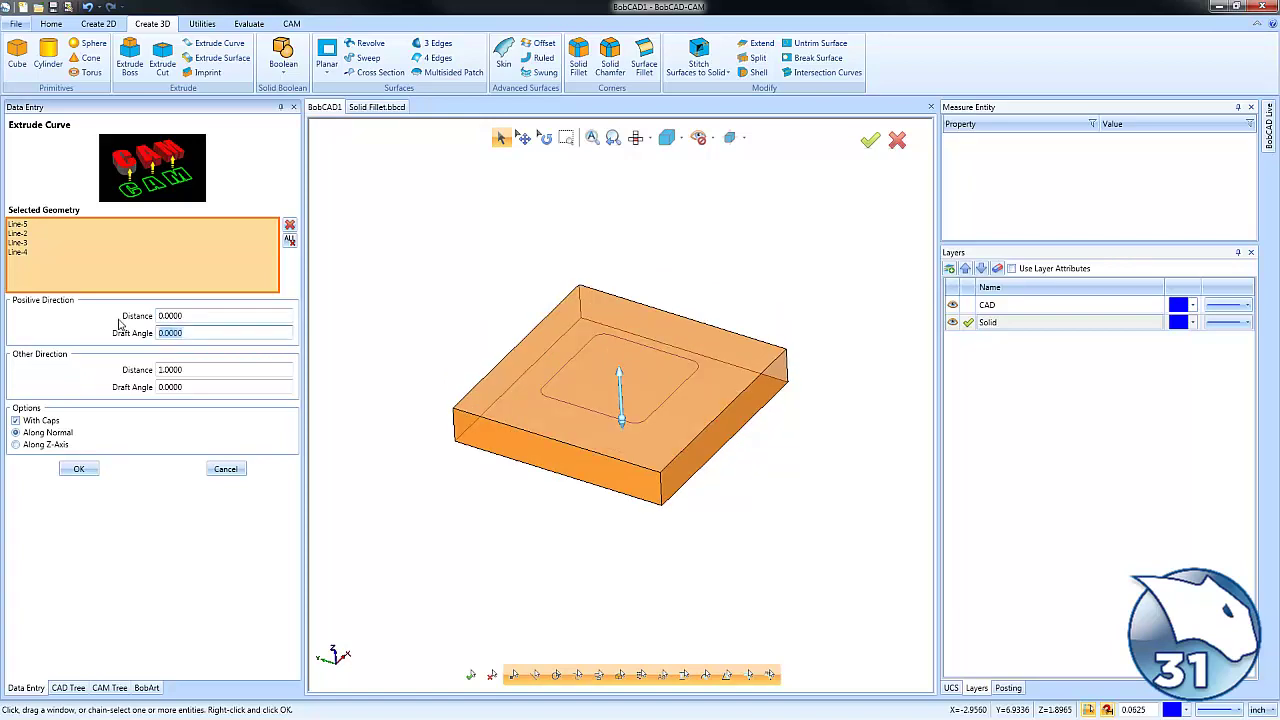
click(80, 472)
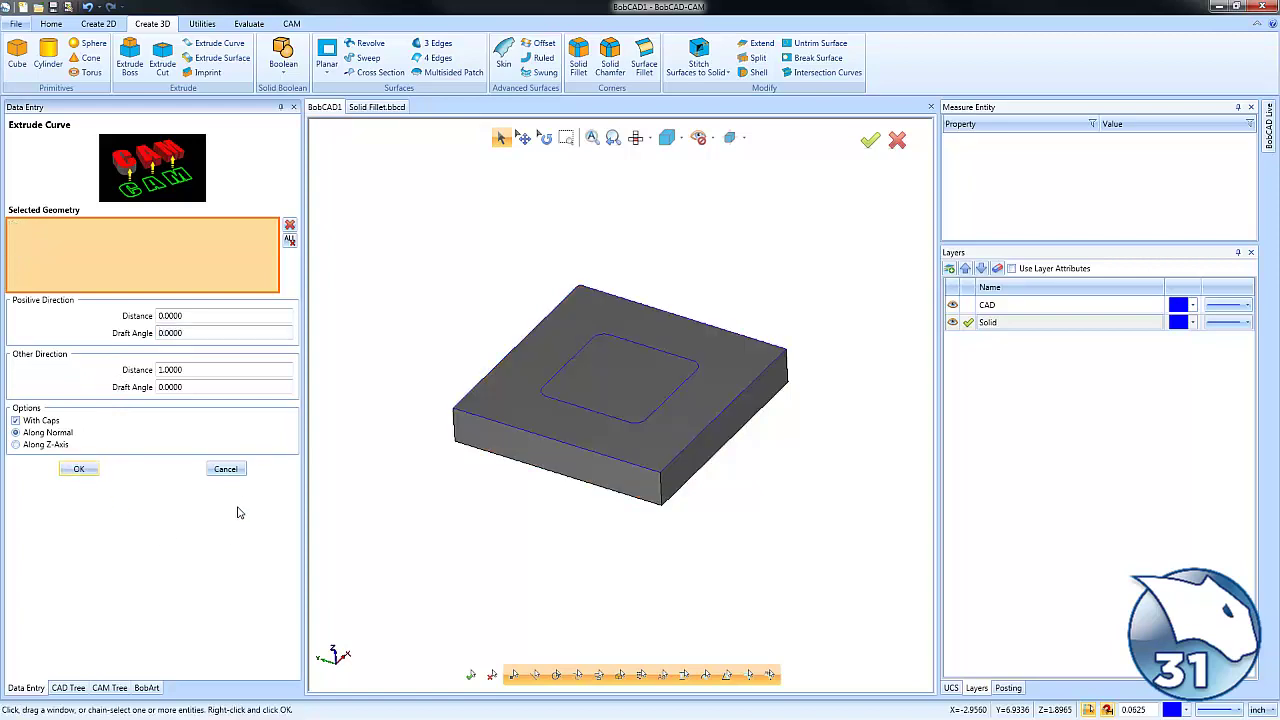
click(226, 470)
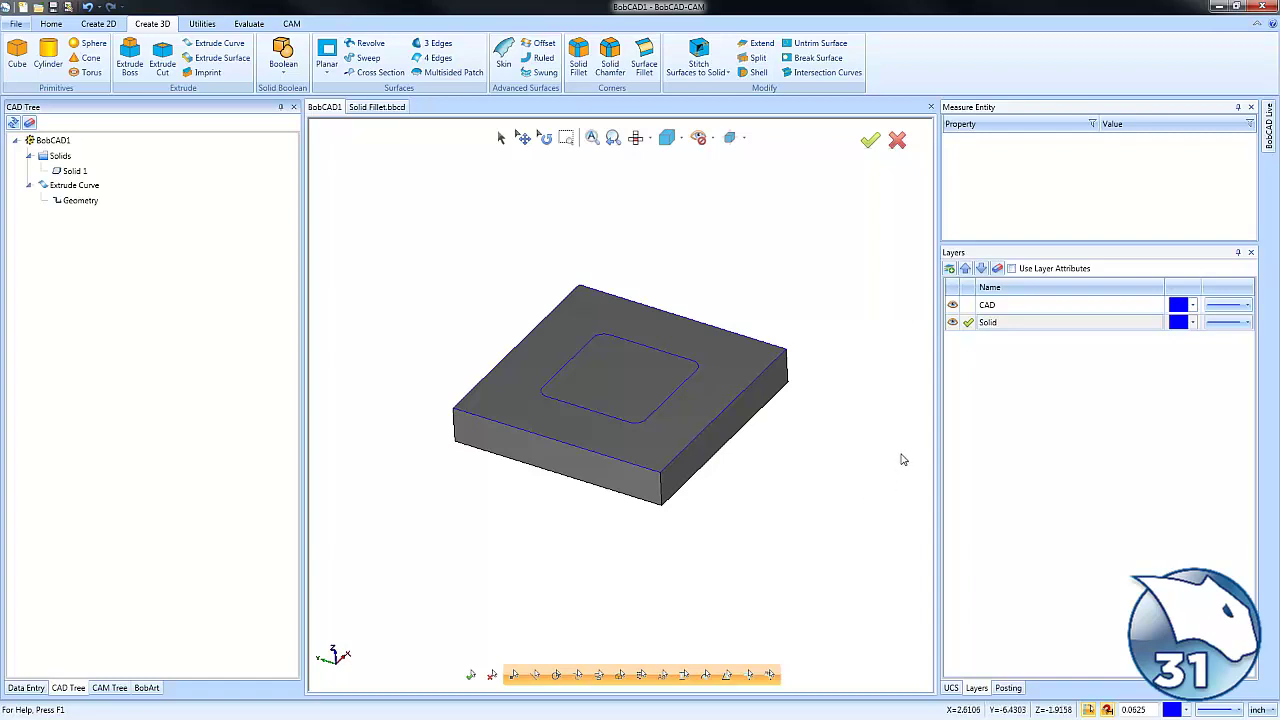
Hide the CAD layer and set a 0.5 radius Solid Fillet on the plate's top face
click(952, 305)
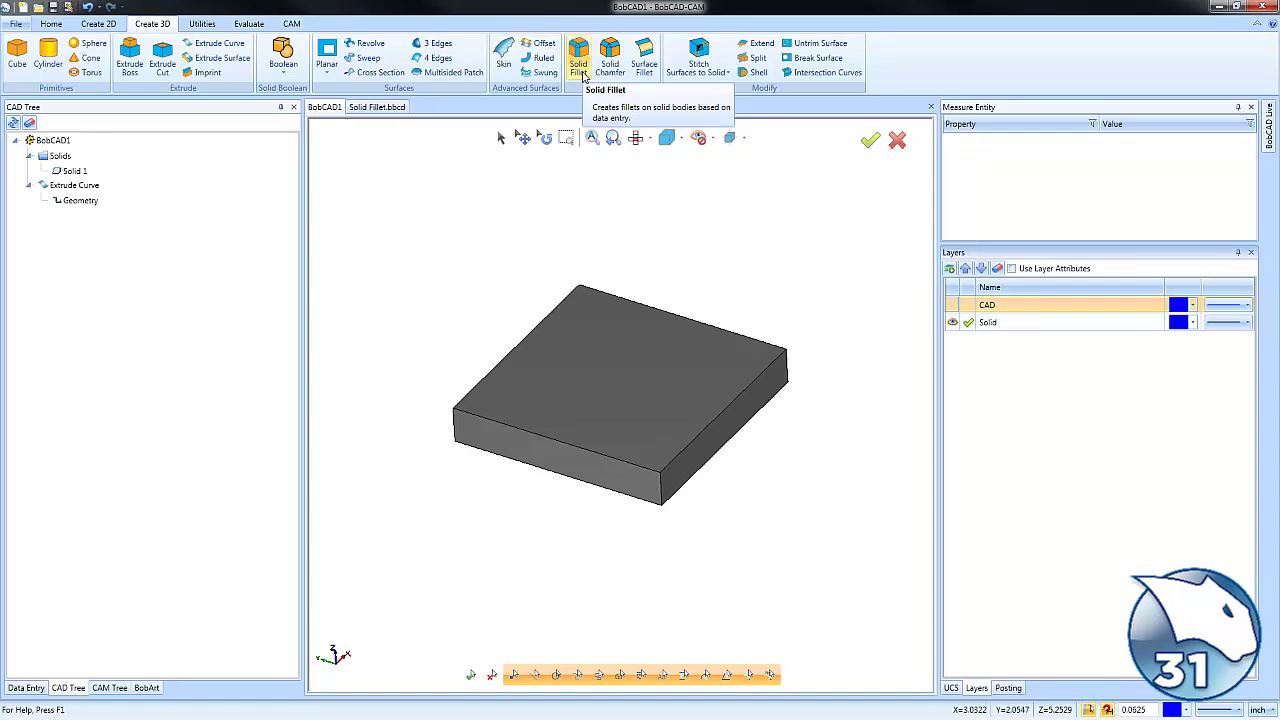
click(579, 64)
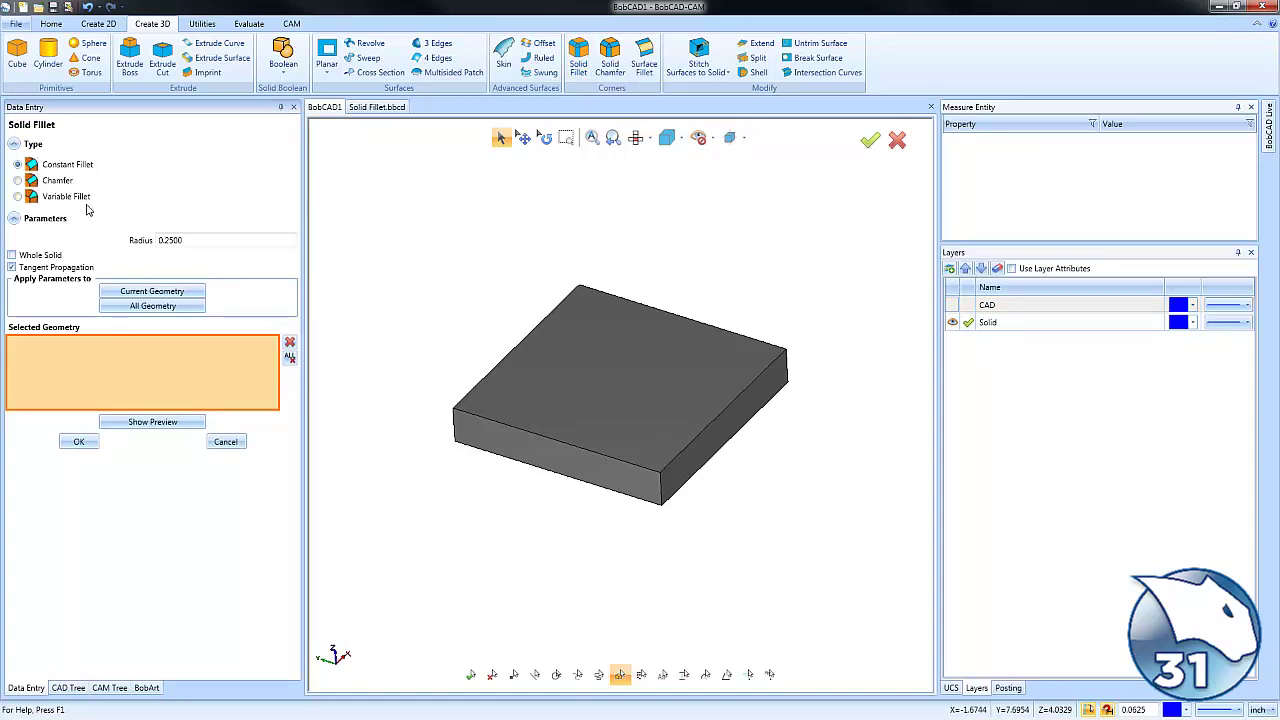
drag(200, 240, 120, 243)
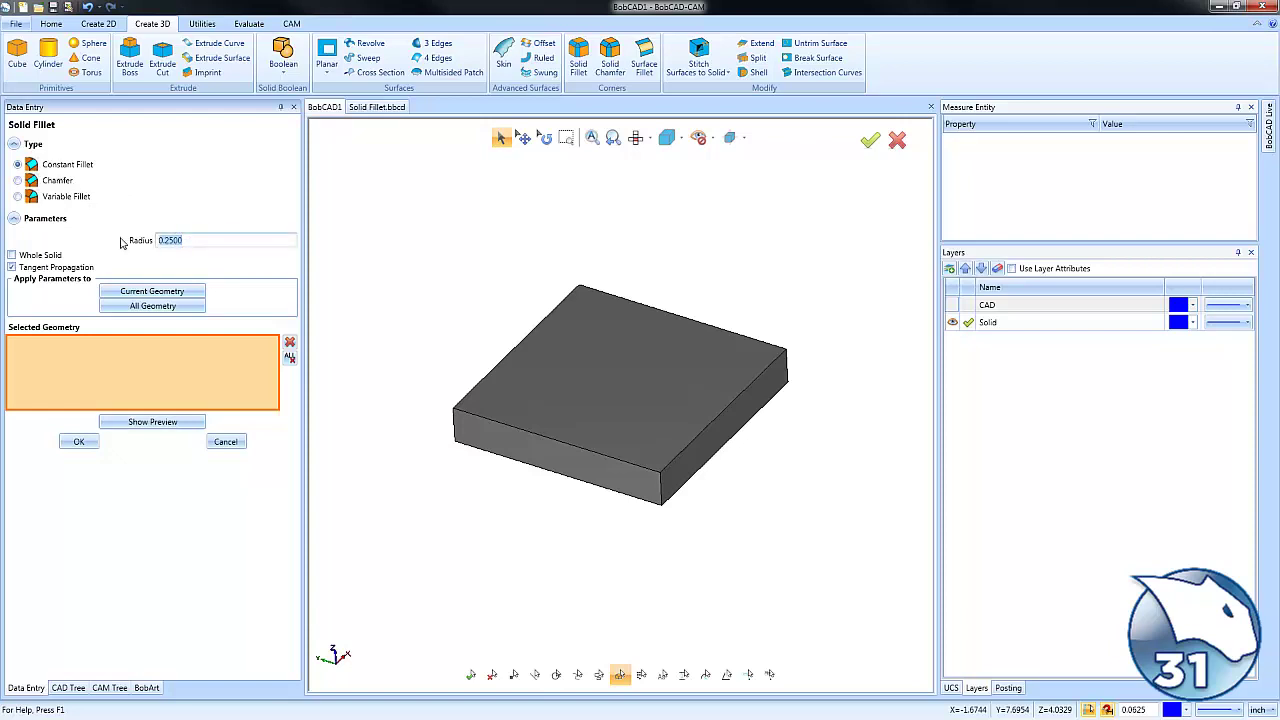
text(.5)
key(Return)
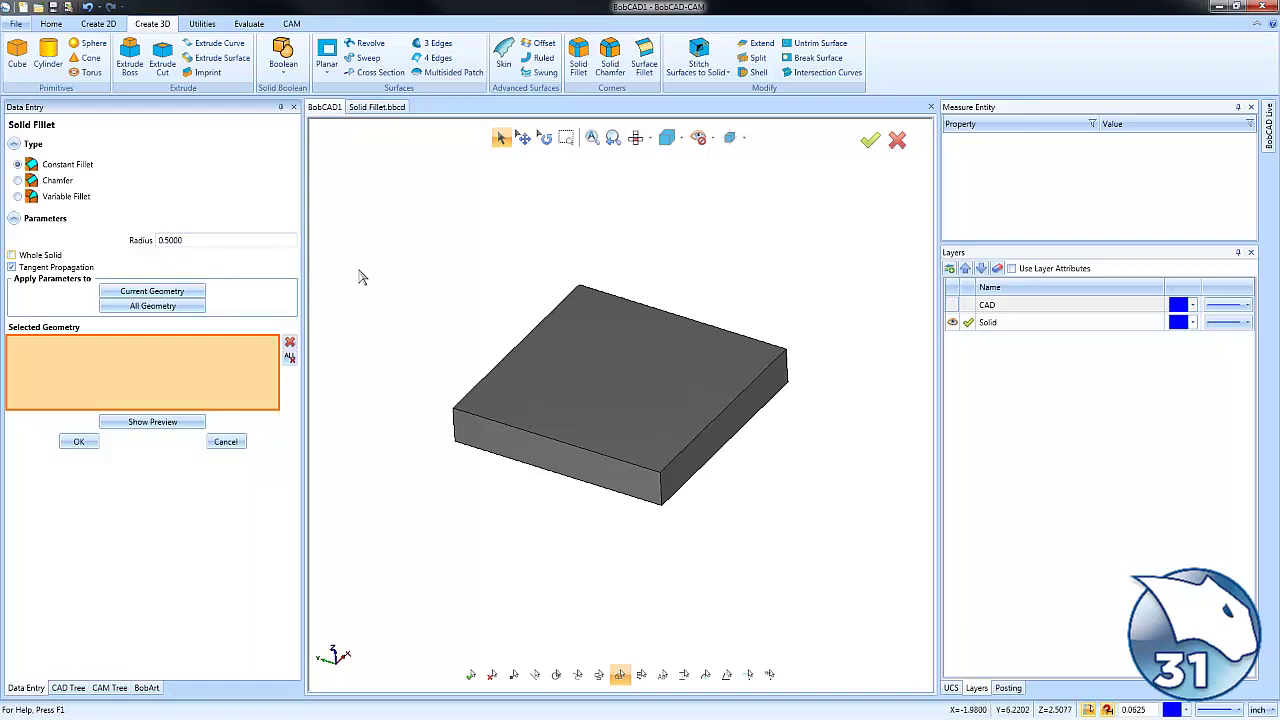
click(600, 358)
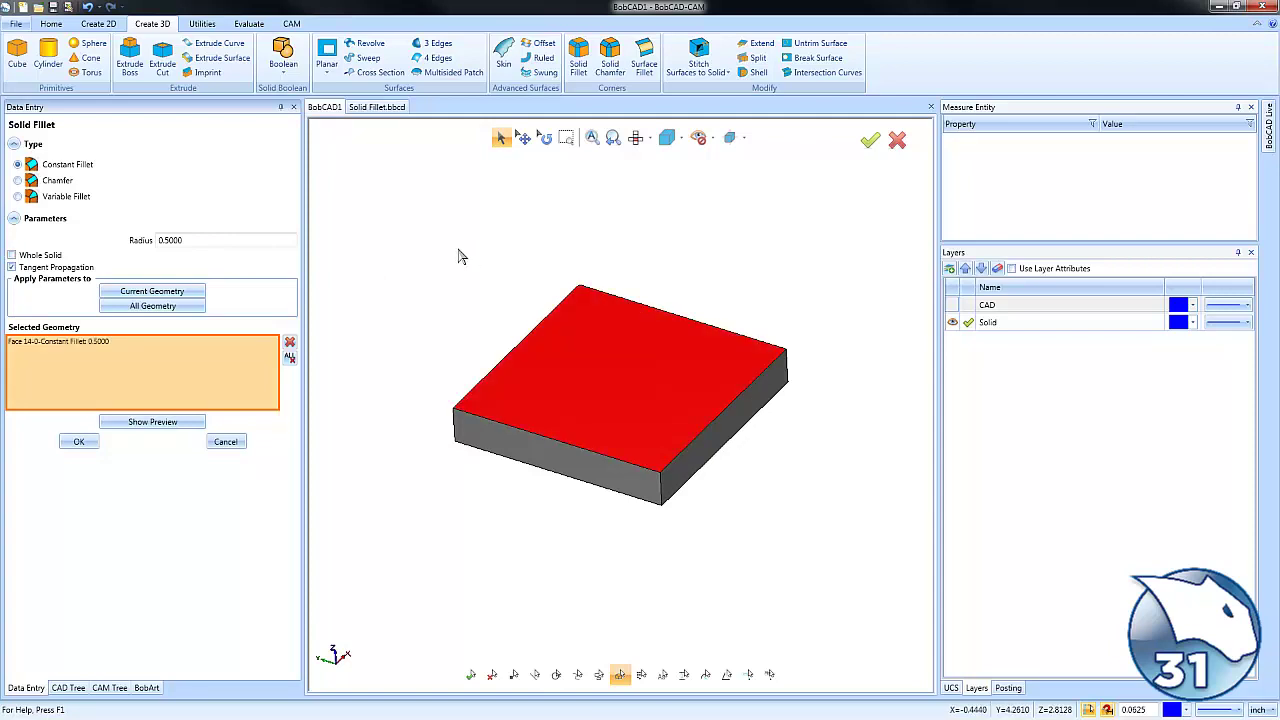
Preview the fillet, trying radii of 0.375 and then 0.125
click(165, 424)
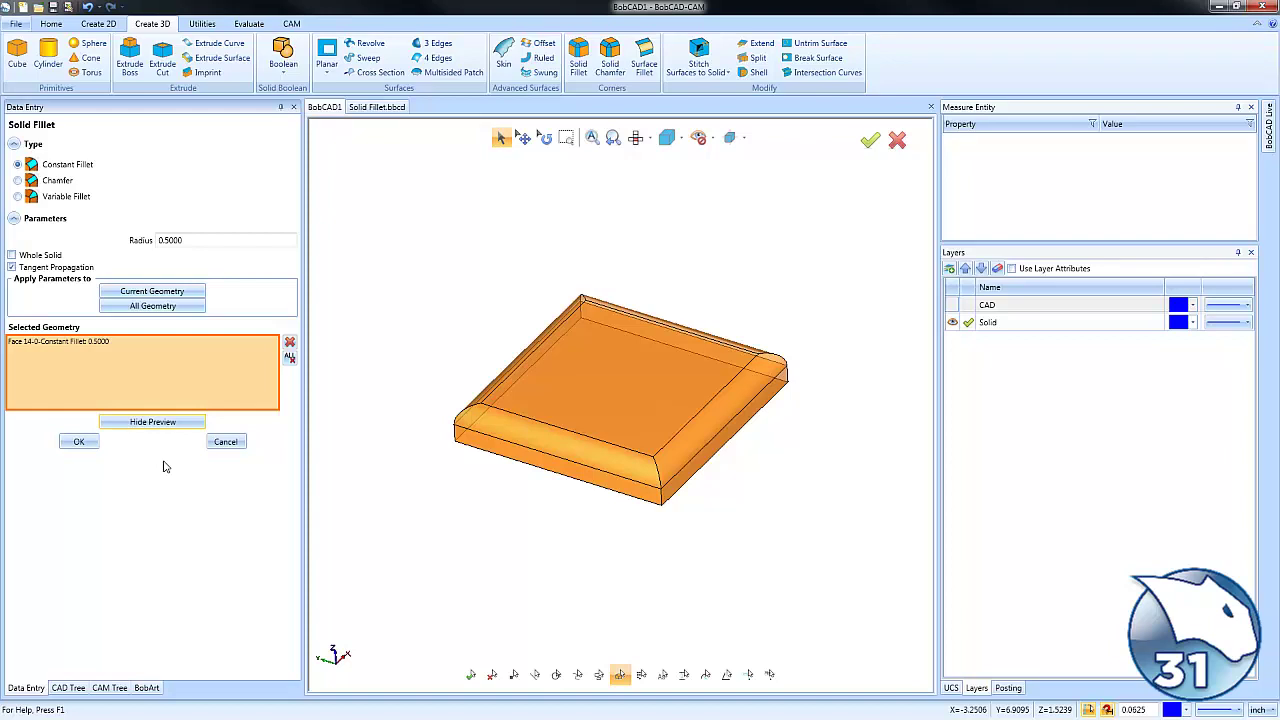
click(175, 240)
text(.375)
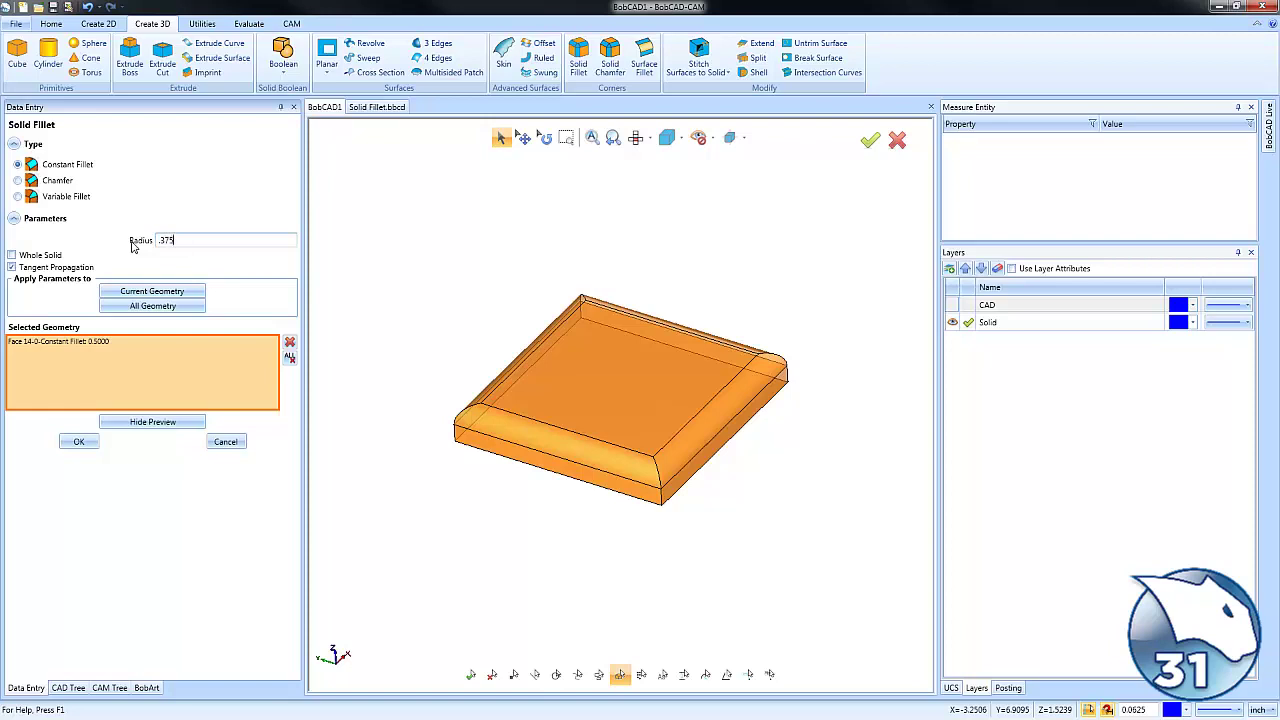
click(171, 310)
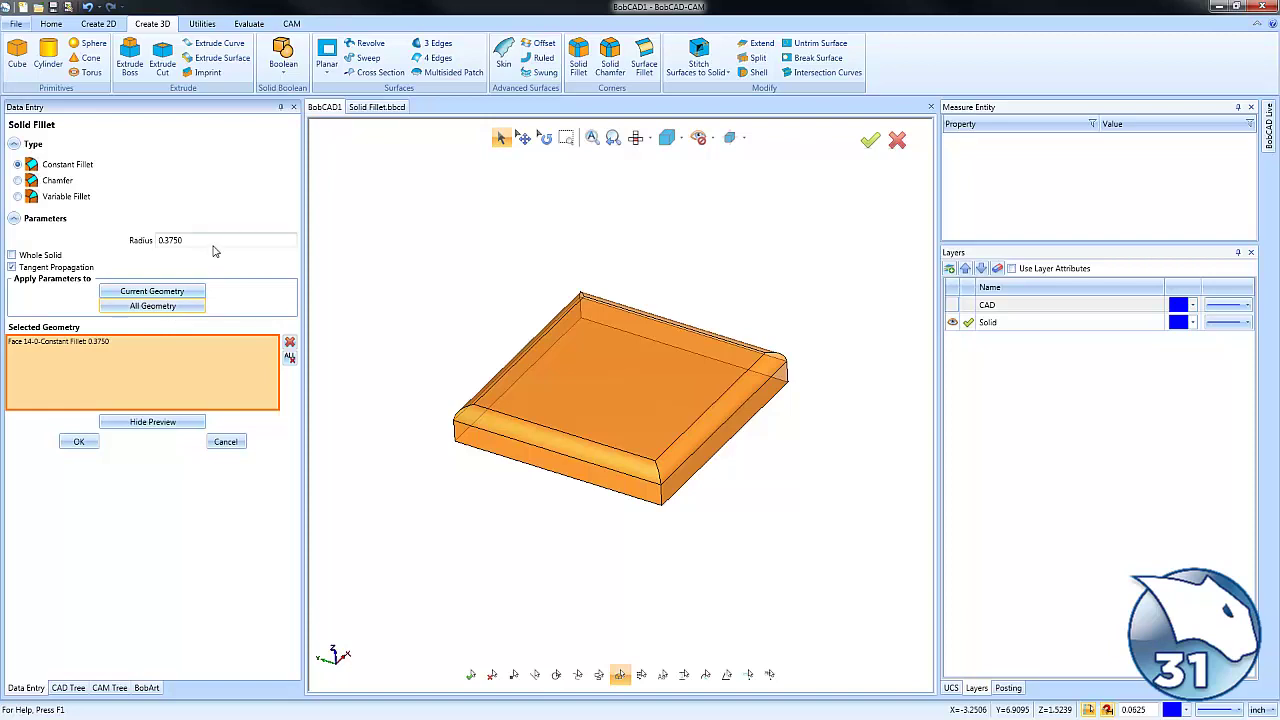
double_click(170, 240)
text(0.125)
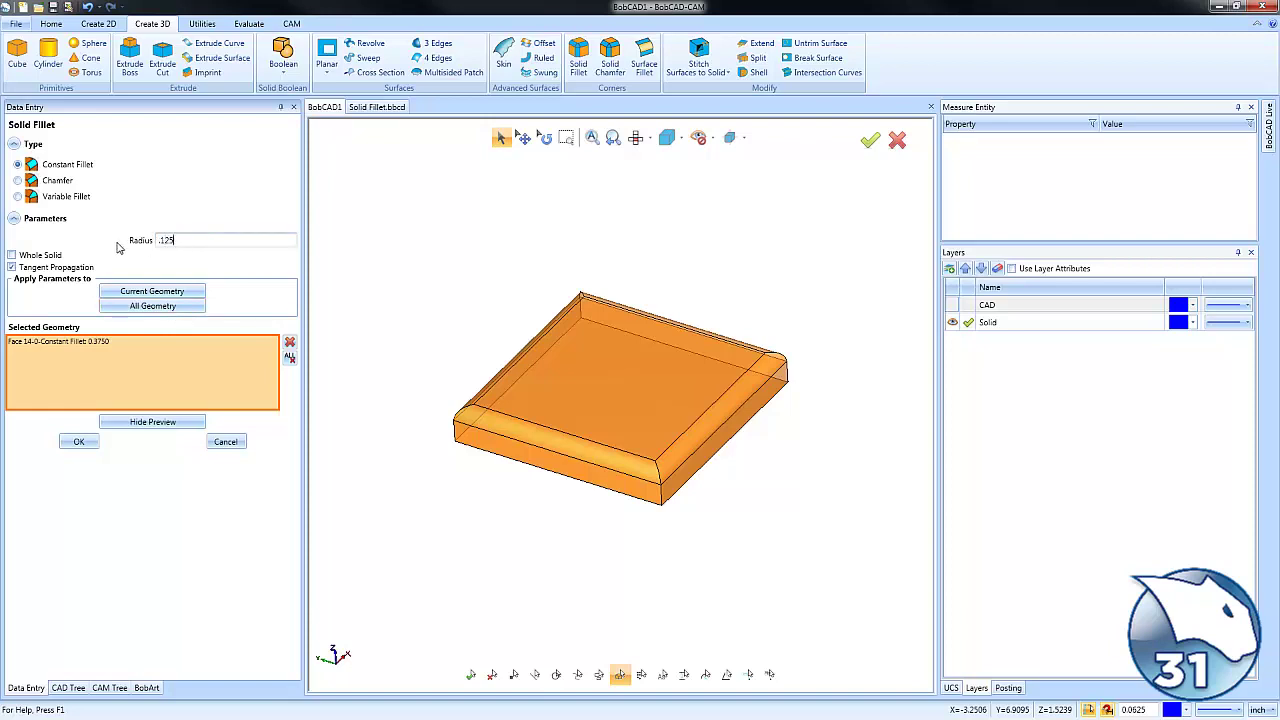
click(171, 312)
Return the fillet radius to 0.5 and accept the settings
double_click(172, 240)
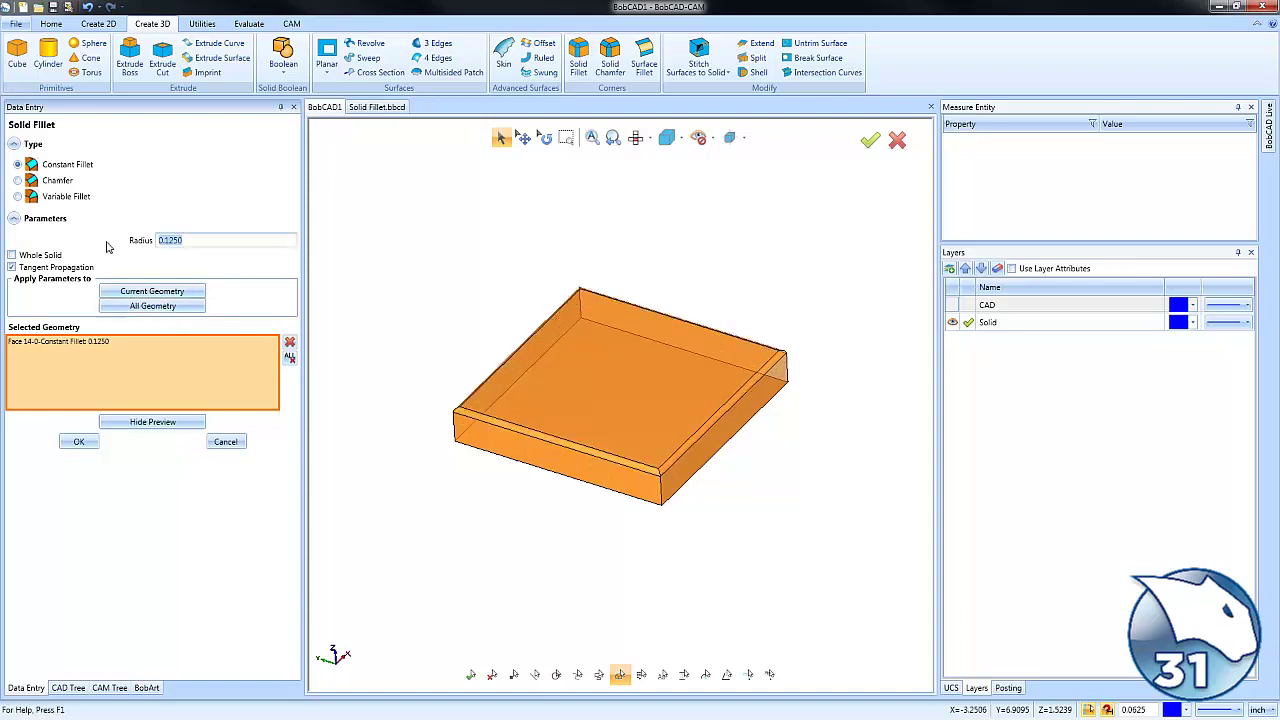
text(.5)
click(170, 310)
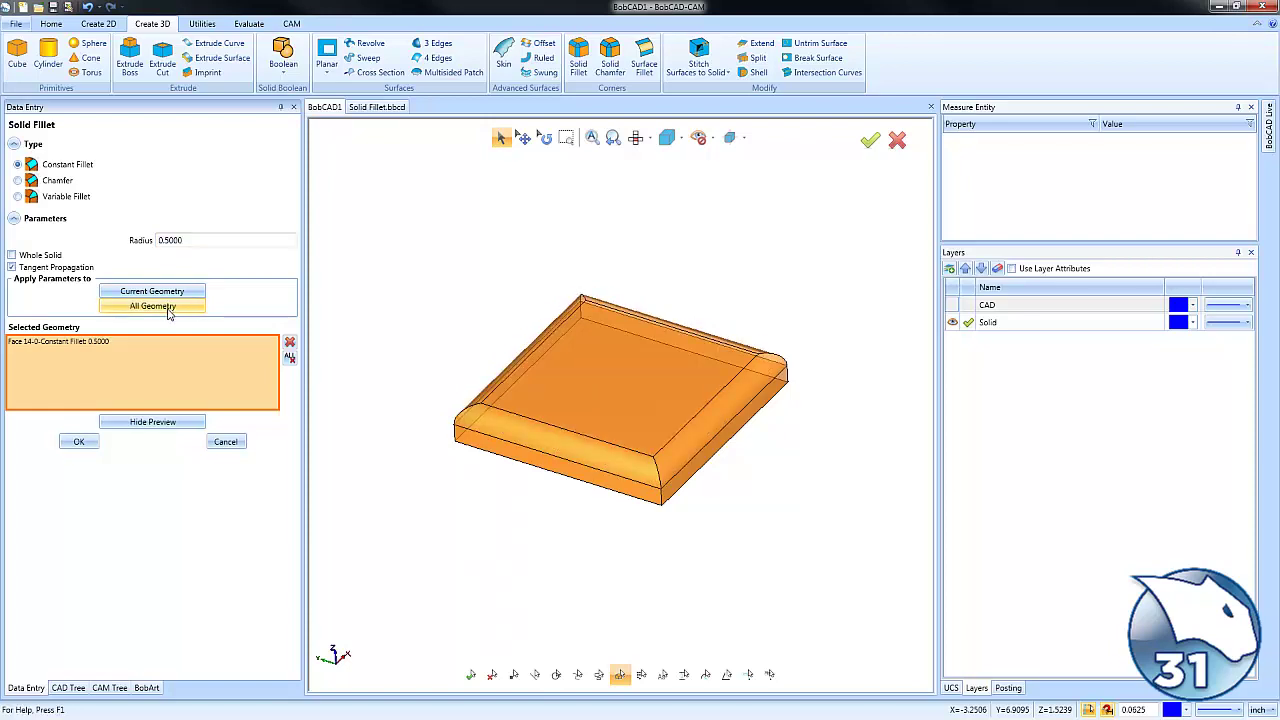
click(85, 443)
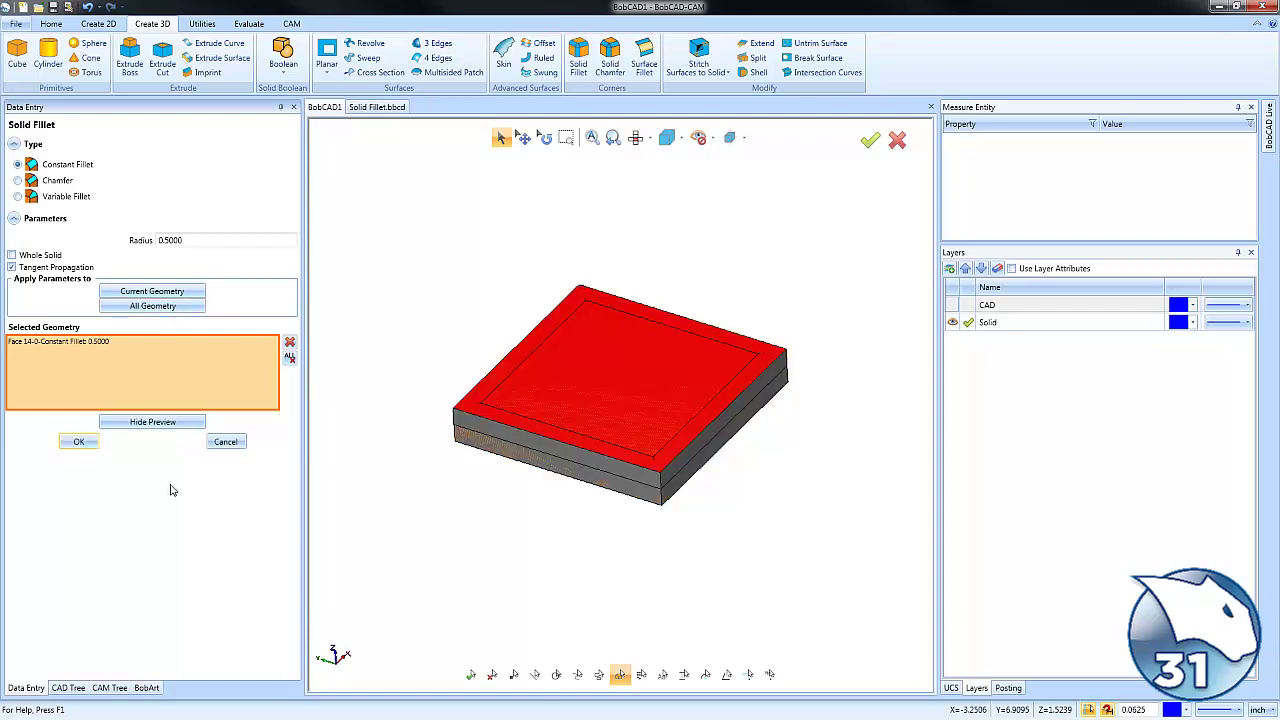
Apply the 0.5 fillet and orbit the filleted plate to a lower angle
click(226, 442)
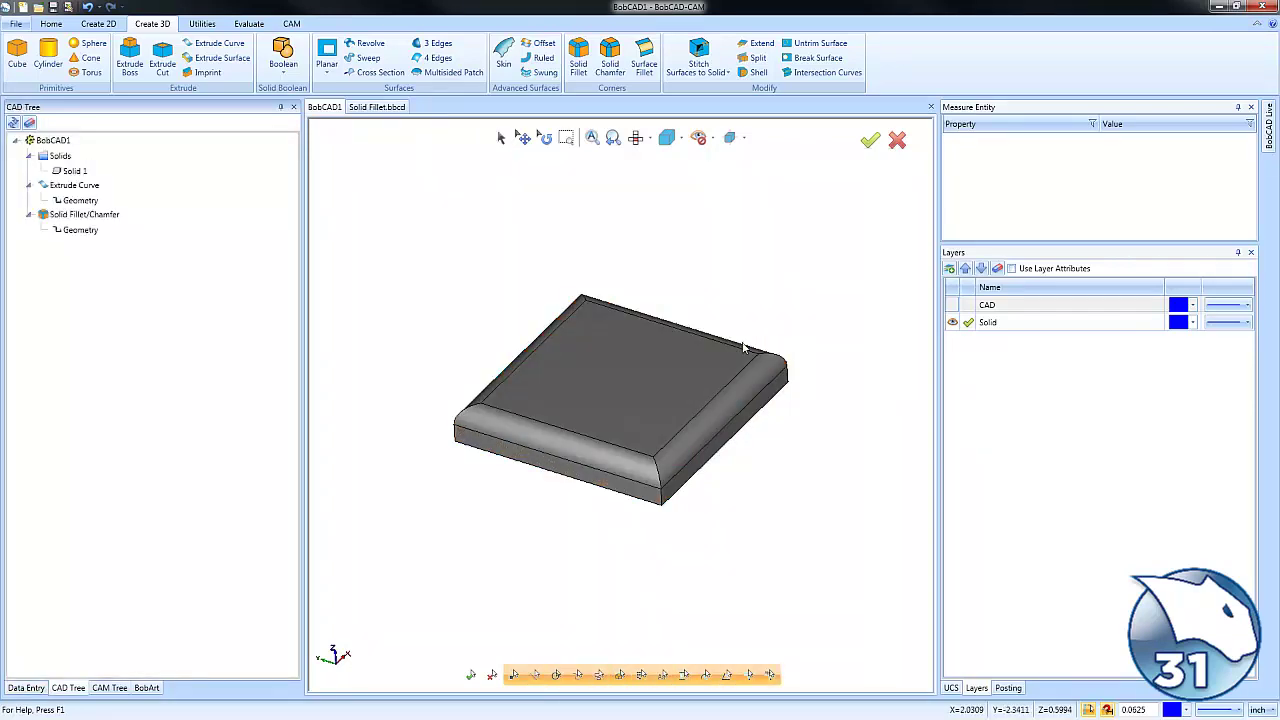
mouse_move(610, 455)
middle_down()
mouse_move(658, 421)
mouse_move(595, 315)
middle_up()
scroll(656, 415, up, 2)
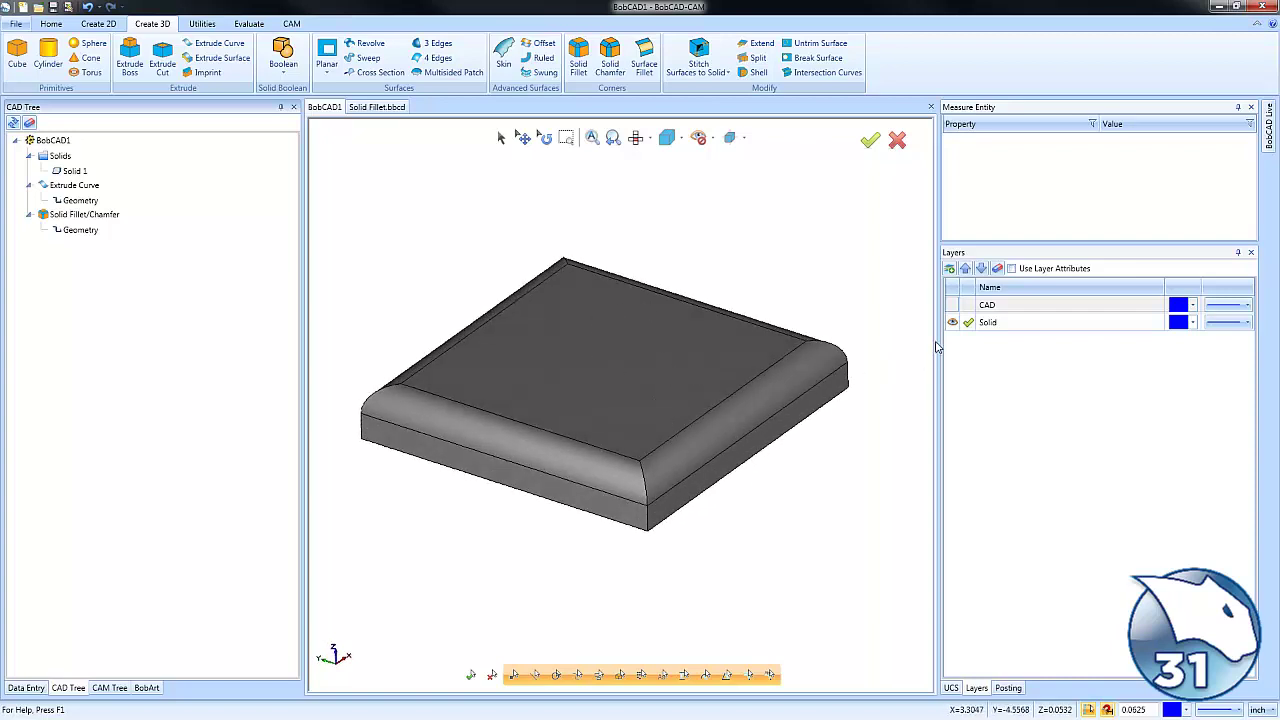
Show the CAD layer curves and start an Extrude Cut in wireframe display
click(952, 304)
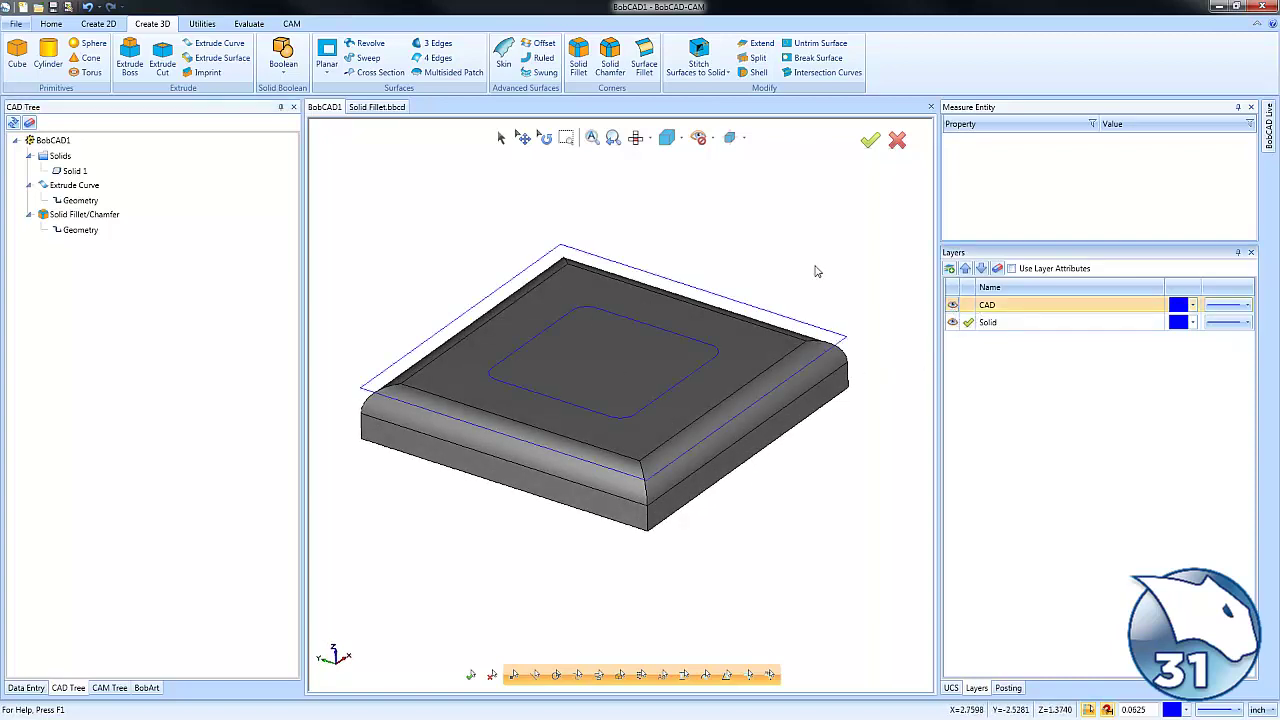
click(170, 78)
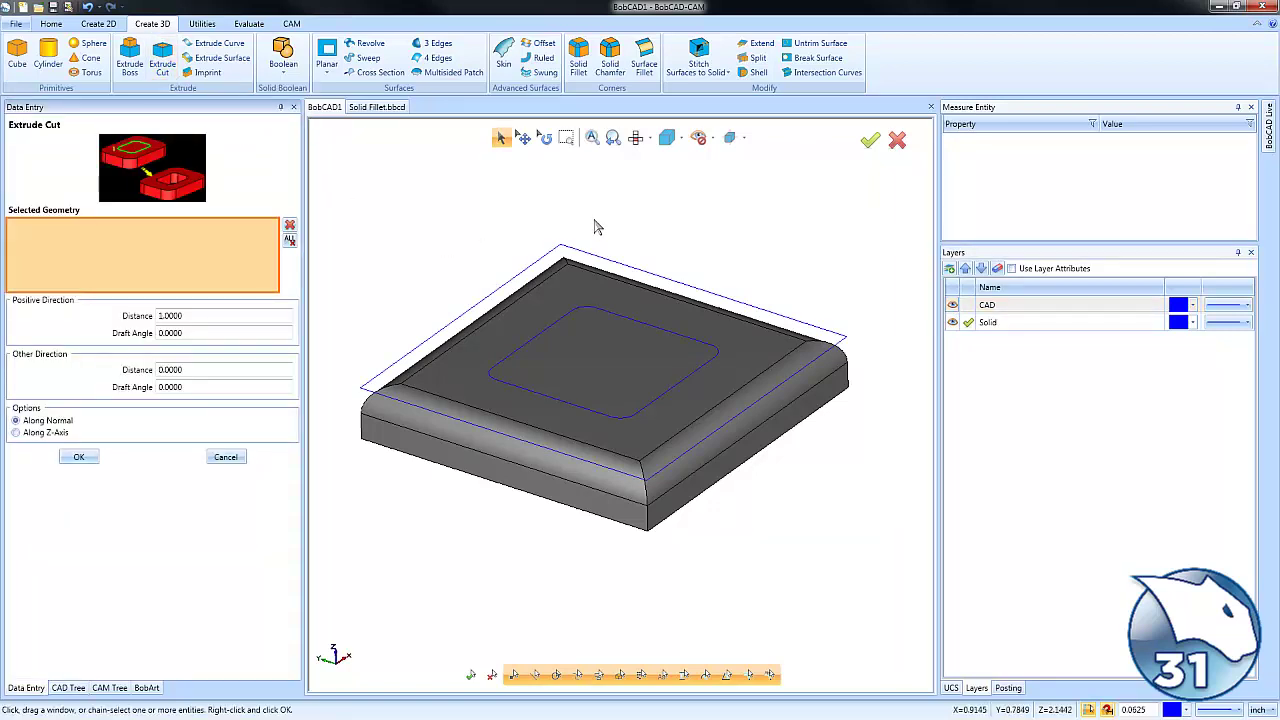
key(w)
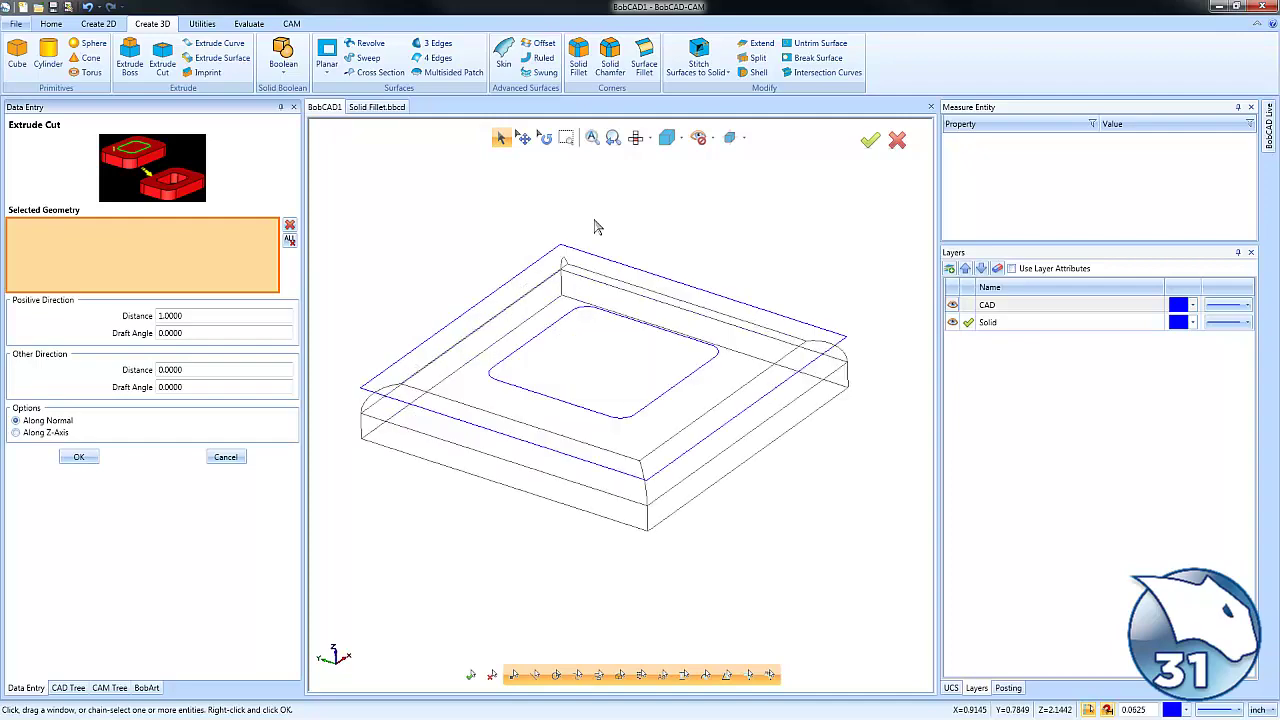
mouse_move(689, 225)
middle_down()
mouse_move(691, 266)
mouse_move(686, 236)
middle_up()
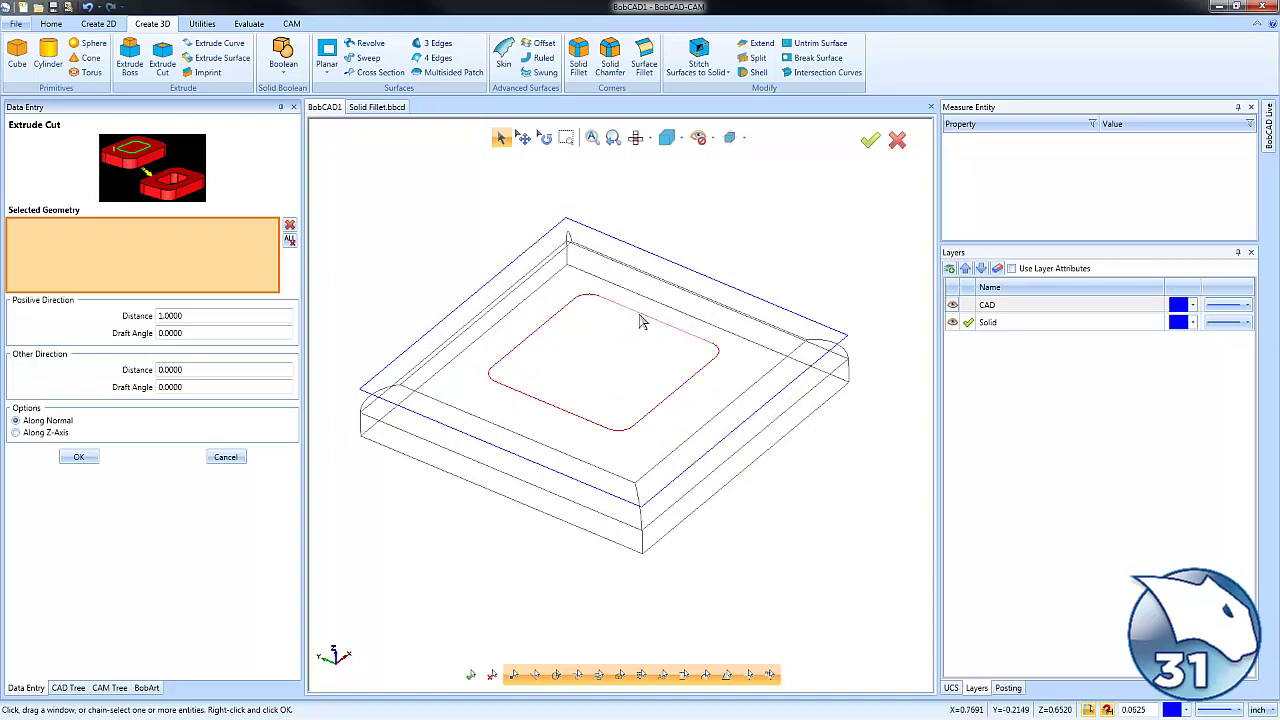
Cut the inner 3×3 rounded square 1 inch downward, with Positive Distance 0
click(640, 318)
mouse_move(580, 463)
middle_down()
mouse_move(606, 420)
mouse_move(646, 425)
mouse_move(654, 440)
mouse_move(640, 430)
middle_up()
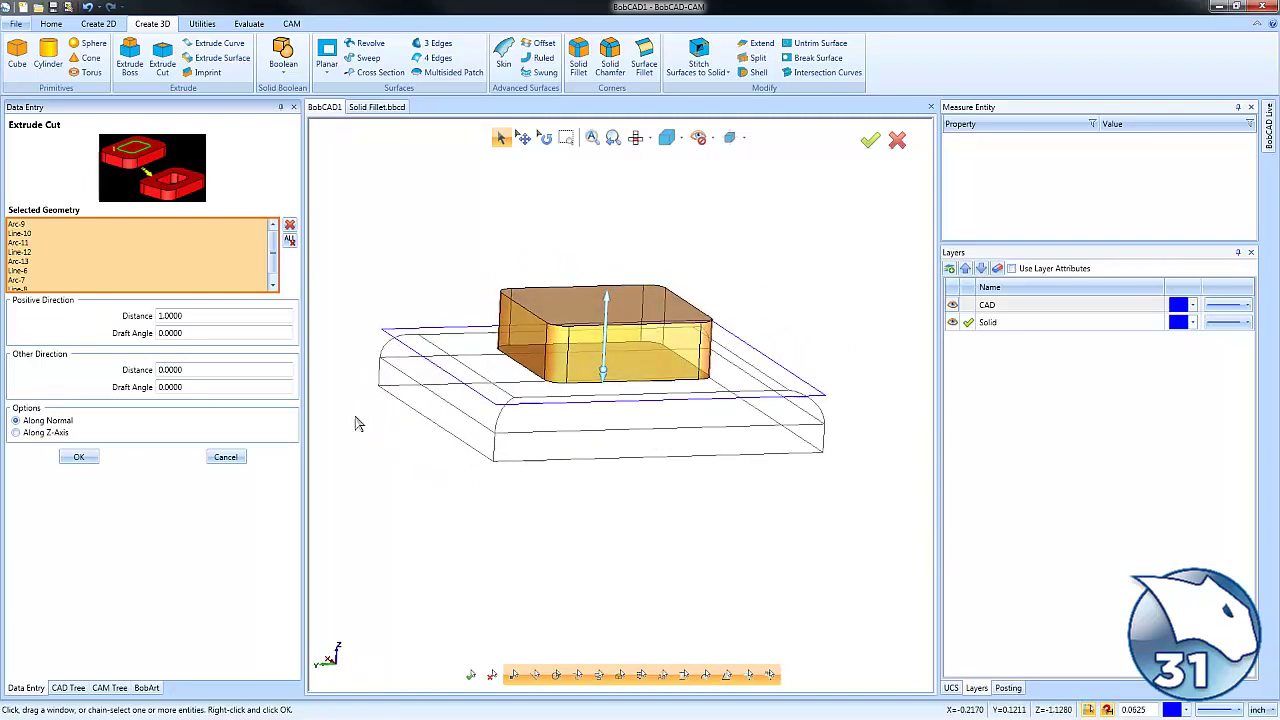
drag(195, 317, 116, 315)
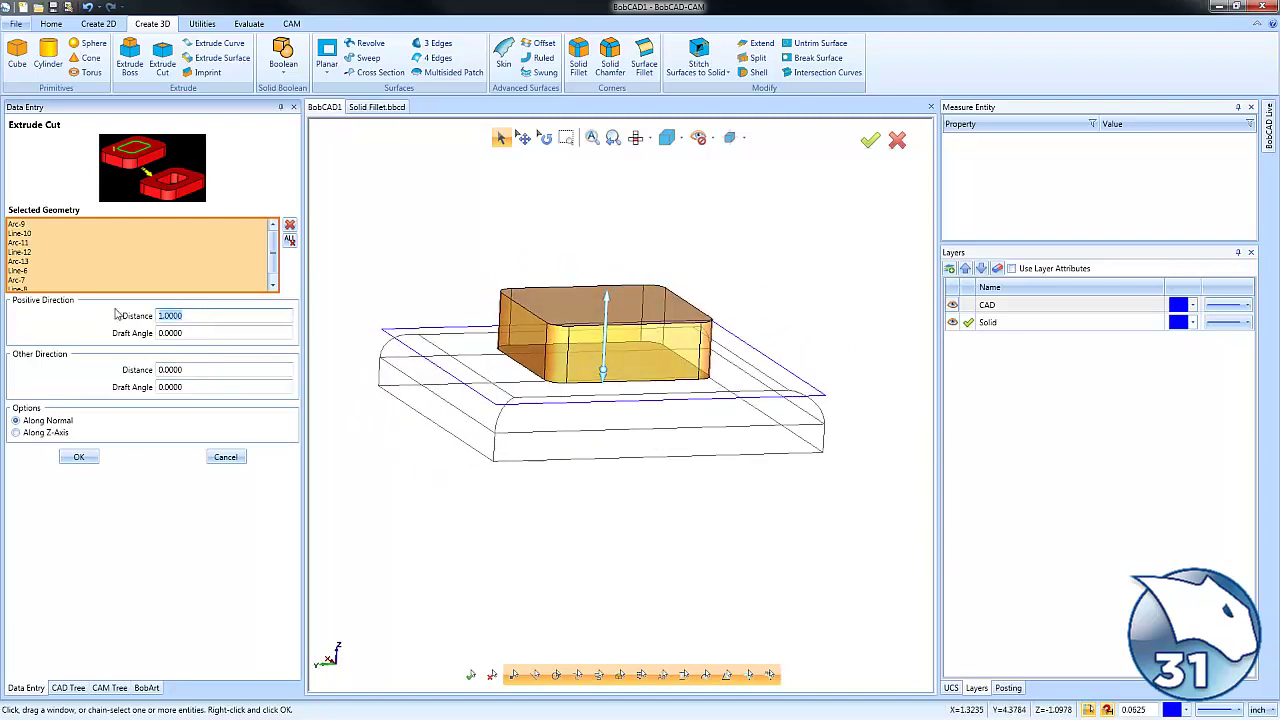
text(0)
key(Tab)
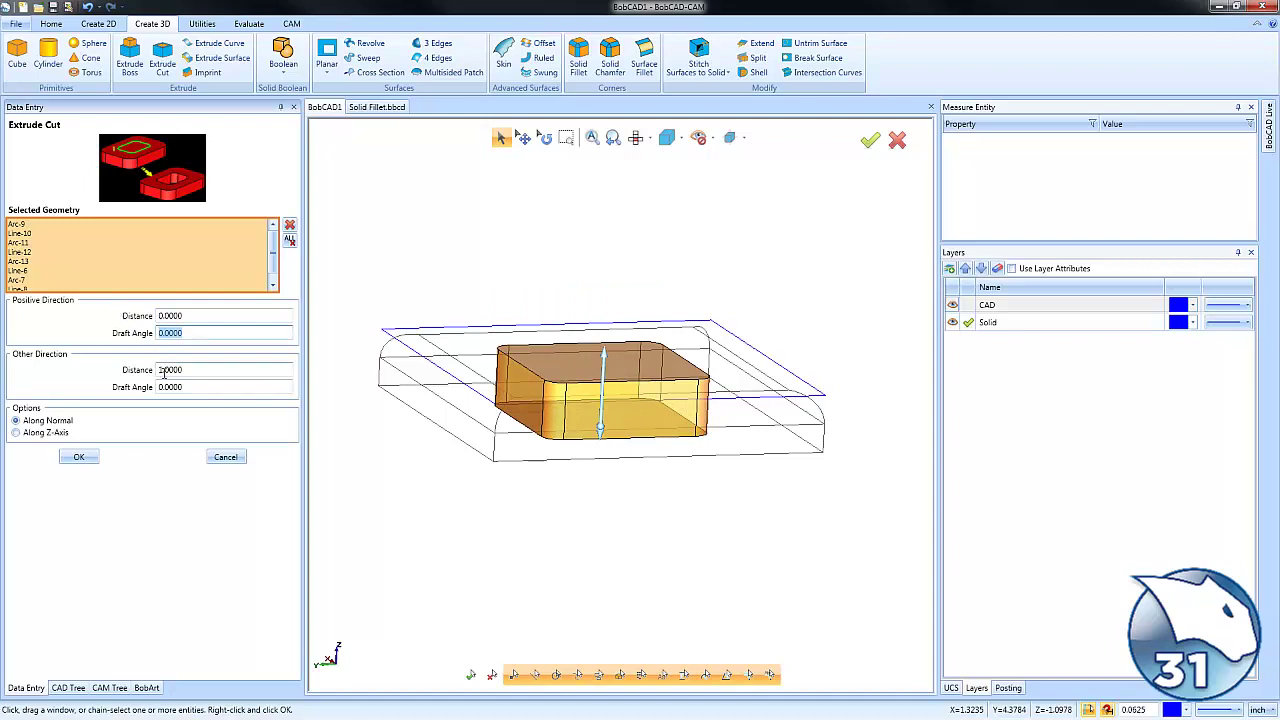
click(82, 457)
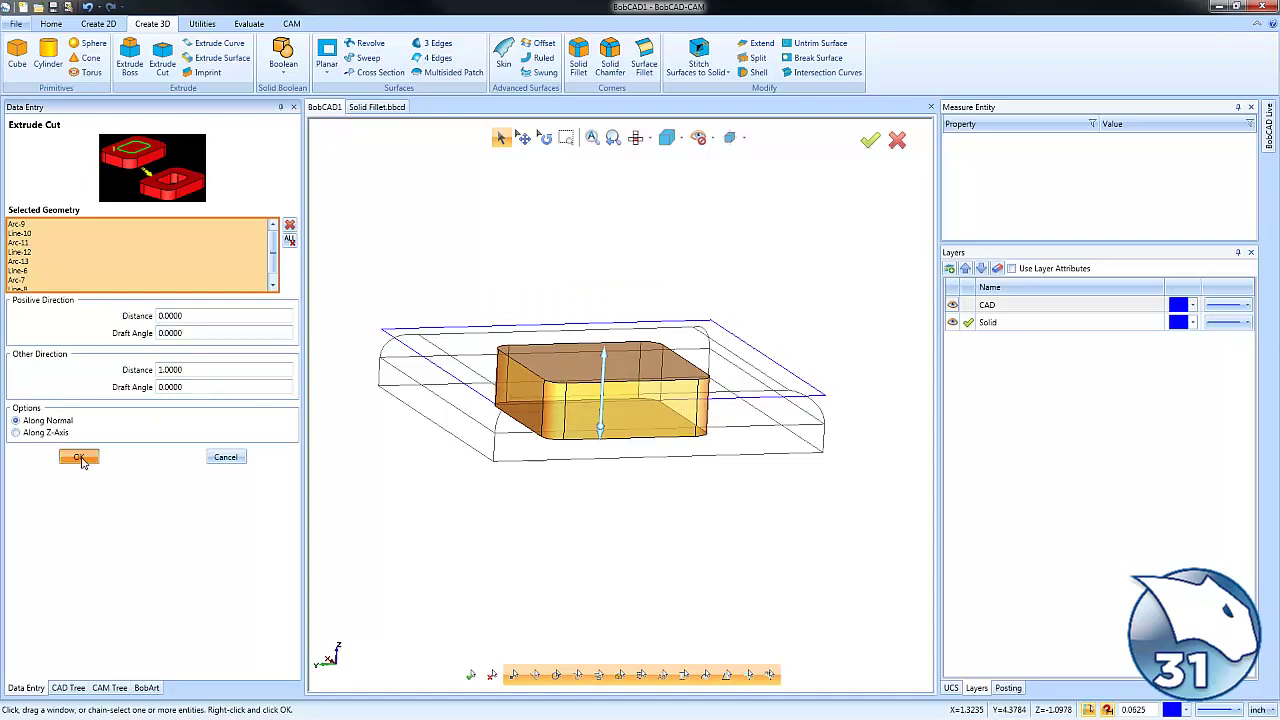
click(226, 457)
Hide the CAD layer and view the finished plate shaded from a low side angle
middle_drag(751, 489, 686, 503)
click(953, 305)
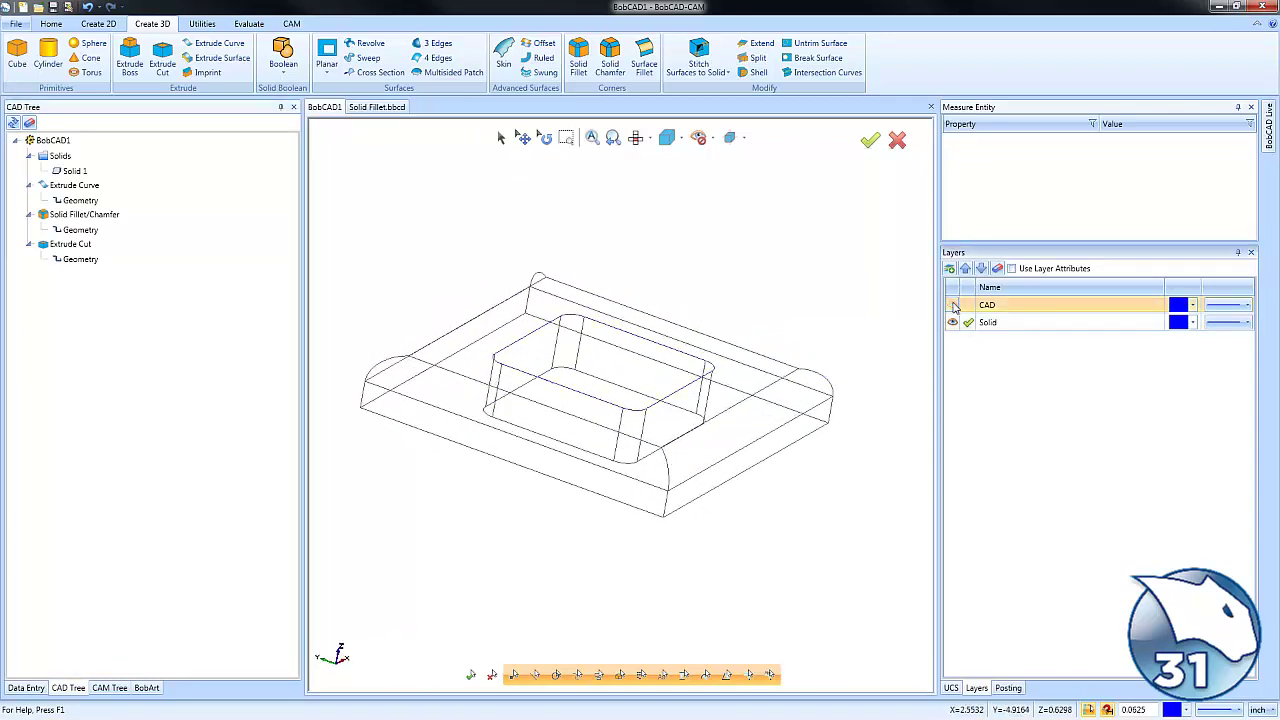
middle_drag(746, 294, 718, 308)
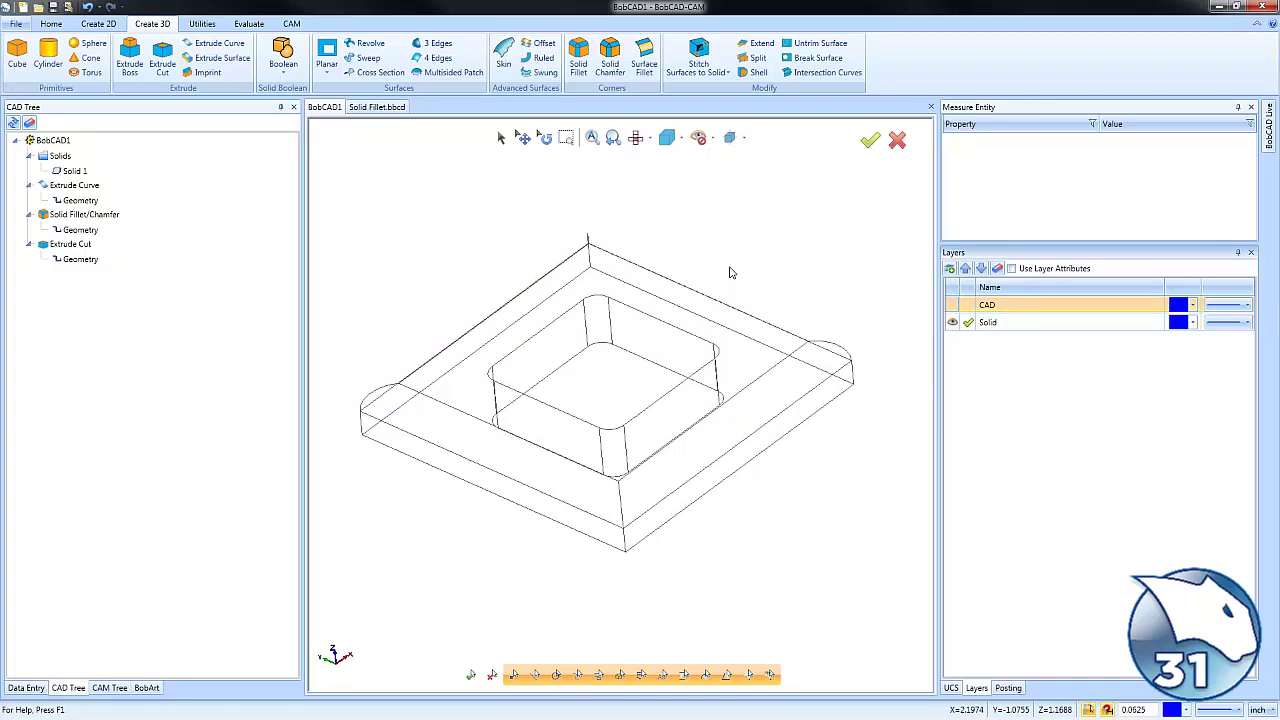
key(s)
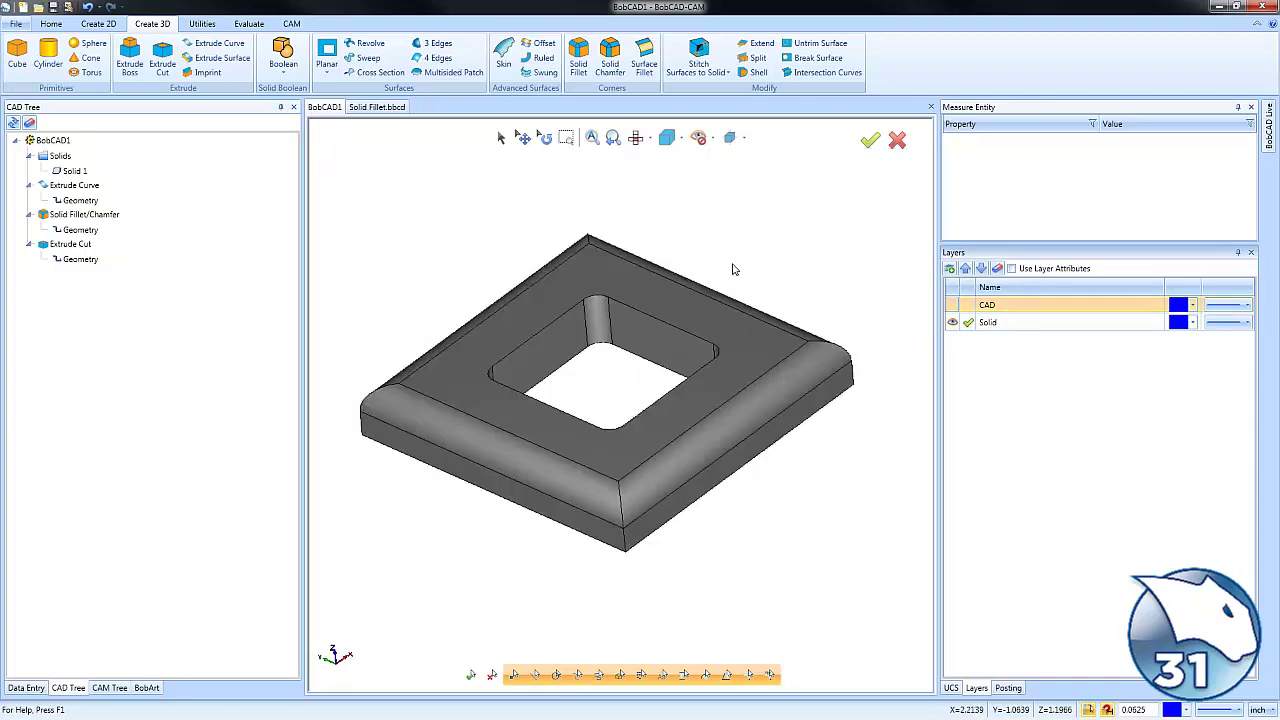
mouse_move(732, 269)
middle_down()
mouse_move(654, 457)
mouse_move(697, 449)
mouse_move(591, 470)
mouse_move(594, 489)
middle_up()
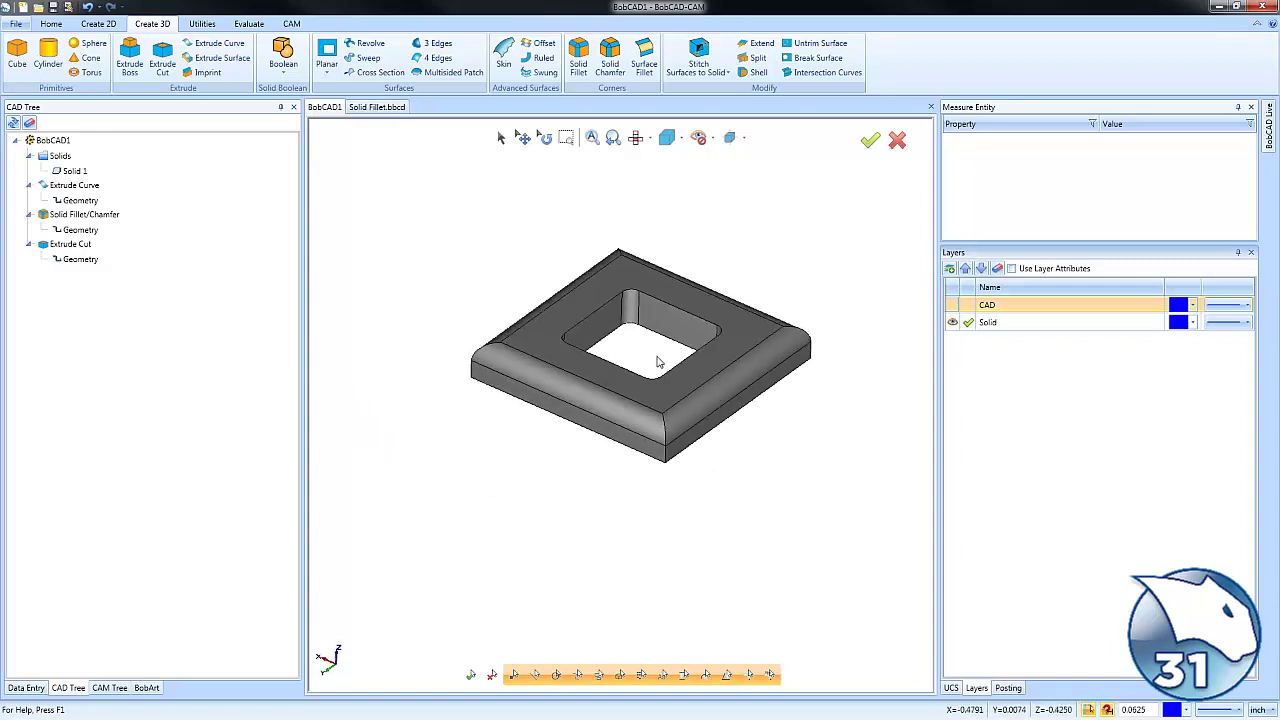
middle_drag(658, 362, 645, 386)
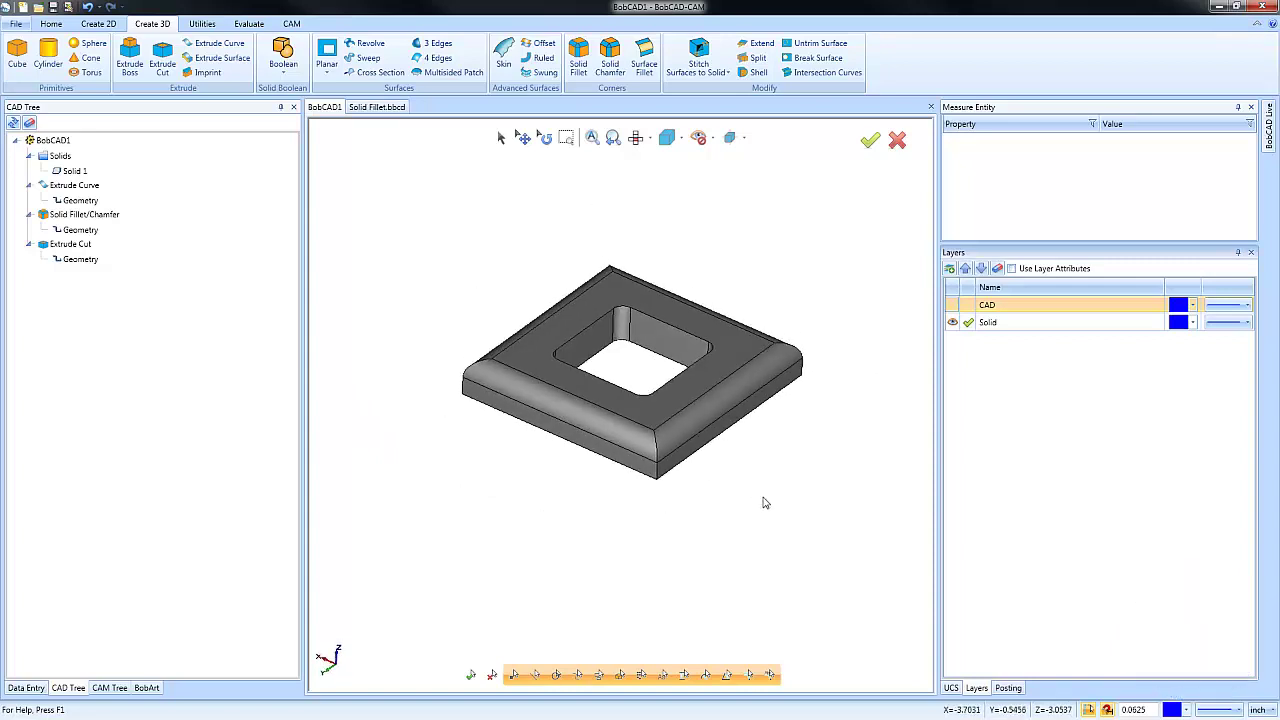